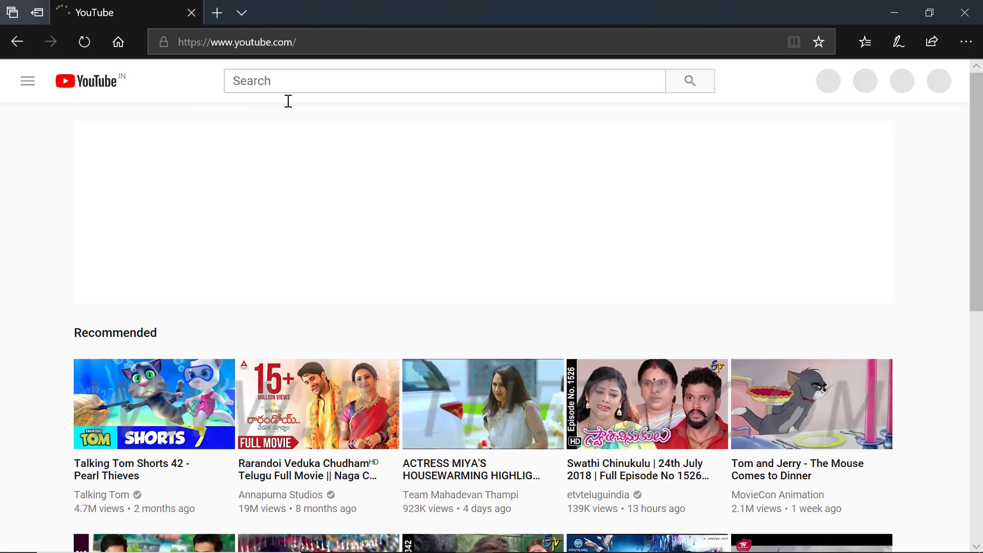
# Search YouTube for "bitnetz paylist".
pyautogui.click(244, 73)
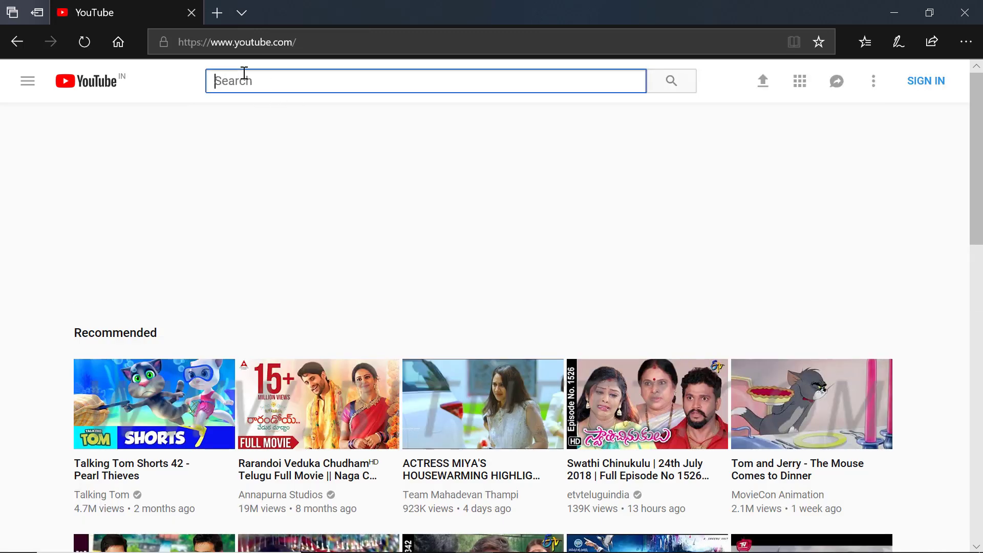
pyautogui.write('bi')
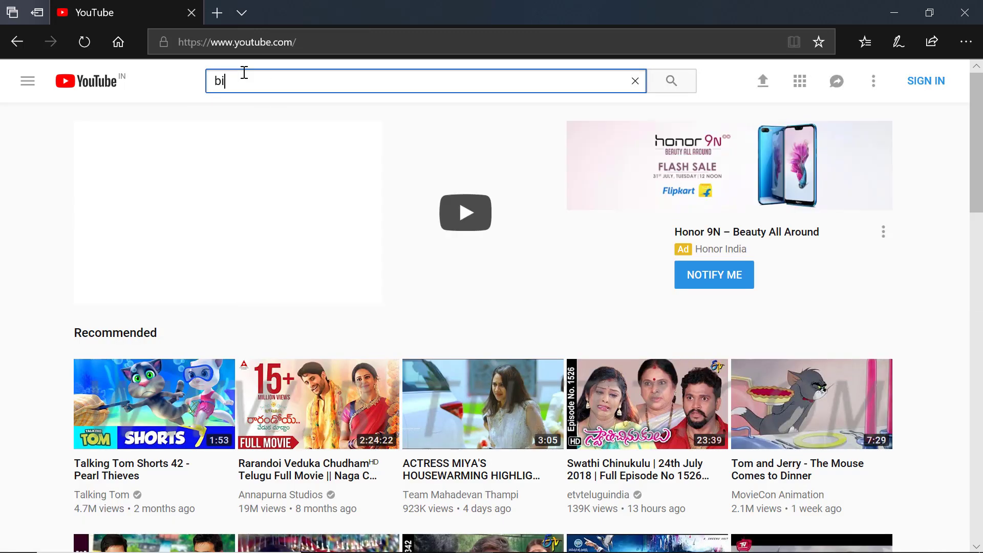
pyautogui.write('tnetz paylist')
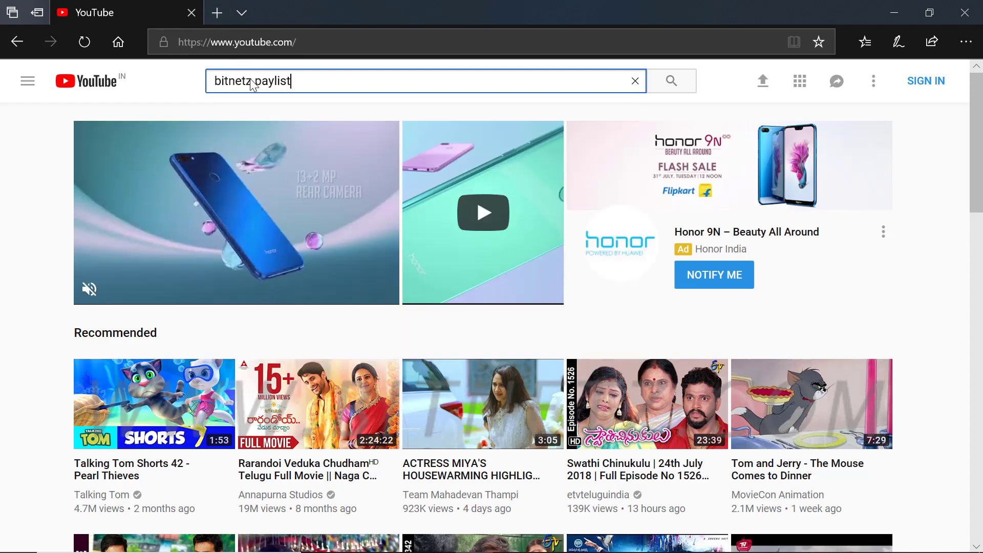
pyautogui.press('Return')
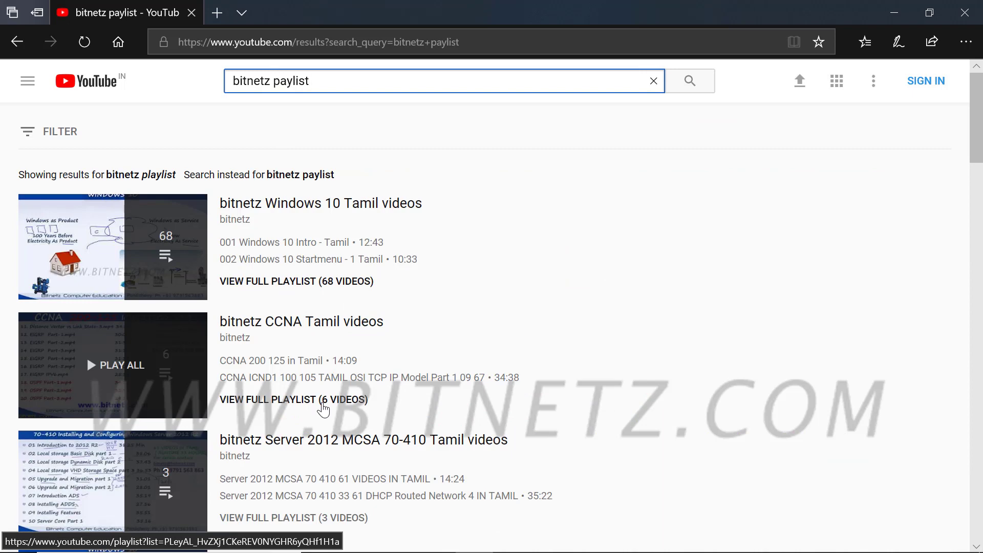
# Look through the playlist results and open the full bitnetz Windows 10 Tamil videos playlist.
pyautogui.scroll(-5, 324, 408)
pyautogui.scroll(1, 326, 432)
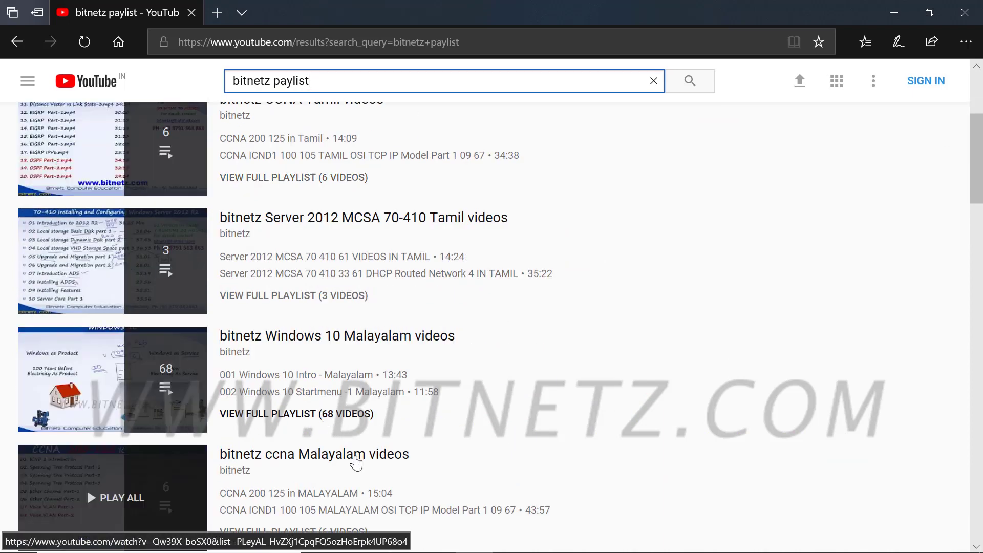
pyautogui.scroll(-3, 356, 461)
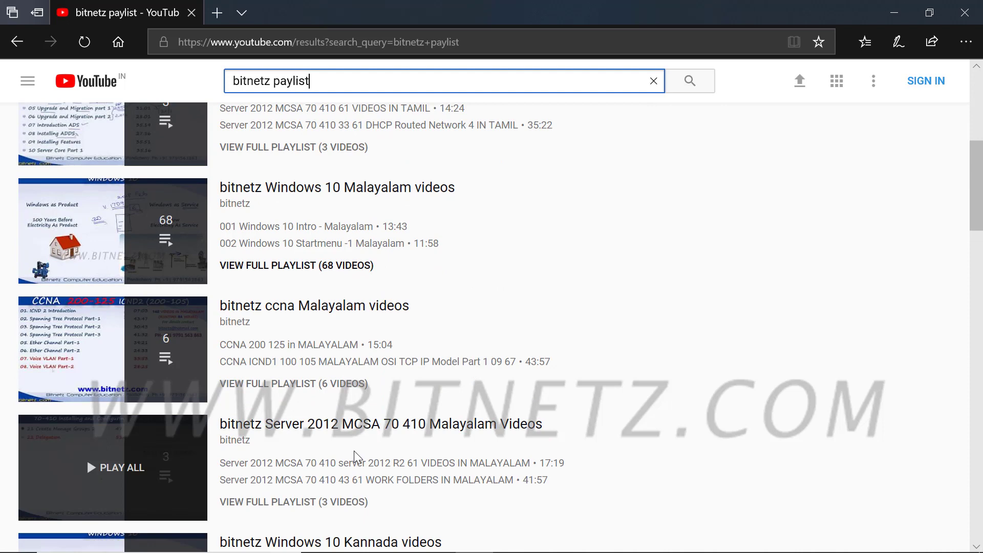
pyautogui.scroll(7, 354, 450)
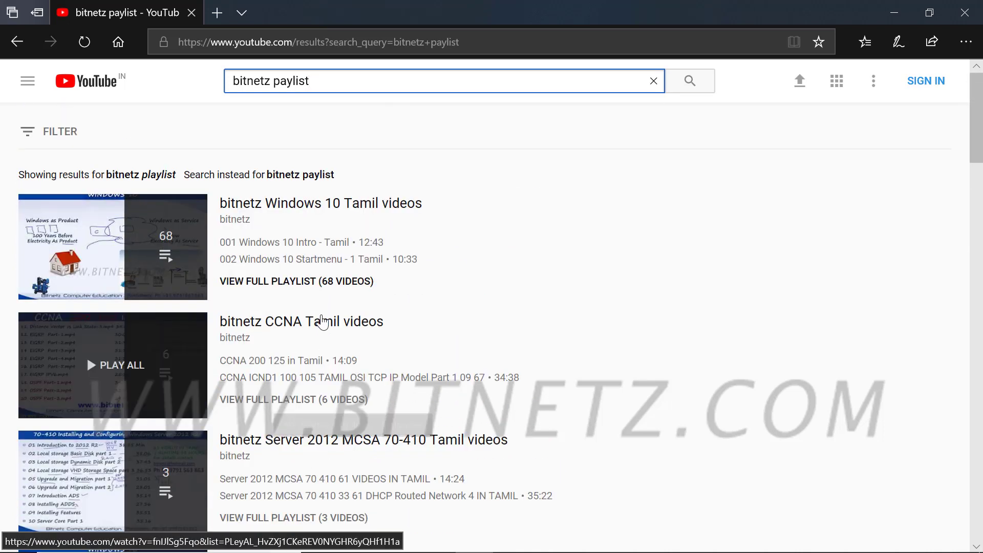
pyautogui.click(324, 283)
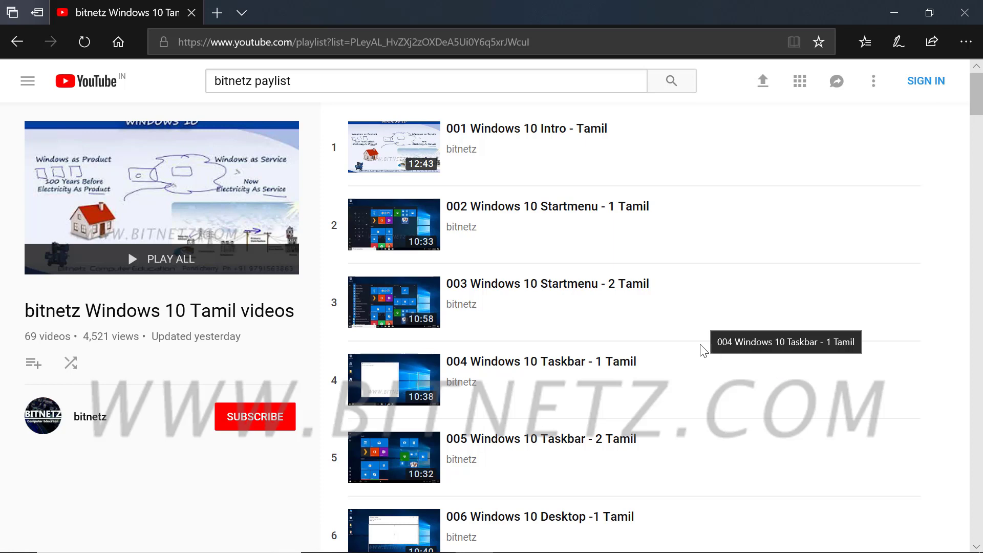
# Open google.com in a new browser tab and search for "jdownloader 2".
pyautogui.click(220, 11)
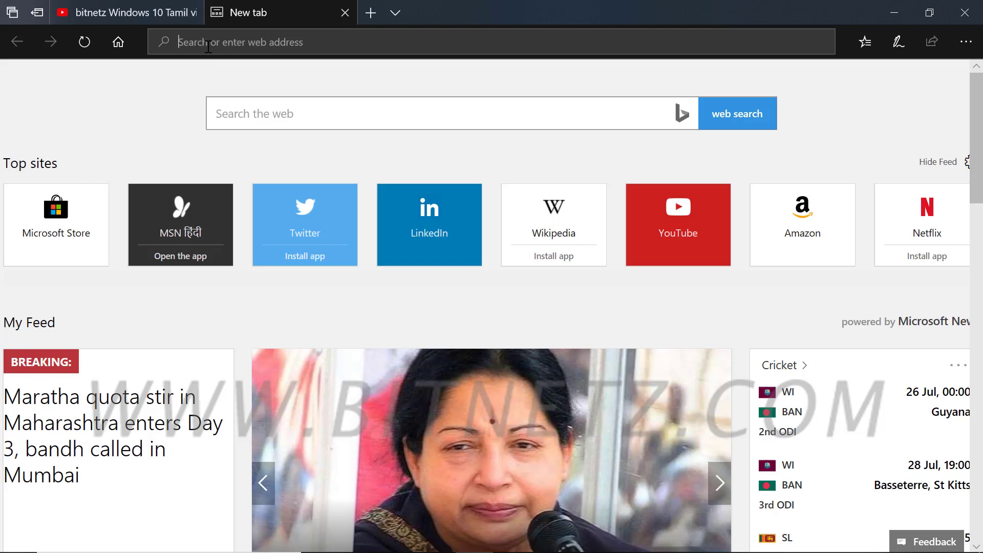
pyautogui.write('google.com/')
pyautogui.press('Return')
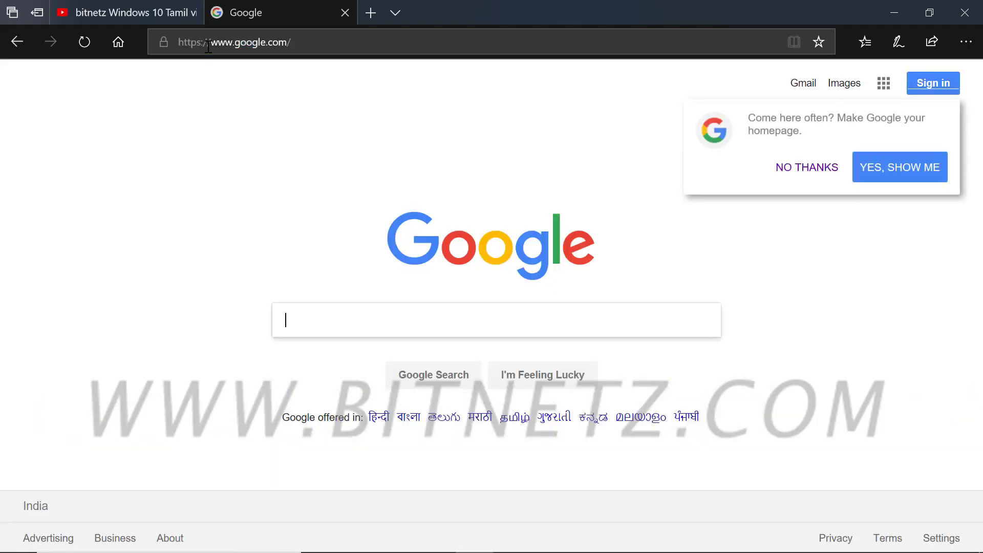
pyautogui.write('jdown')
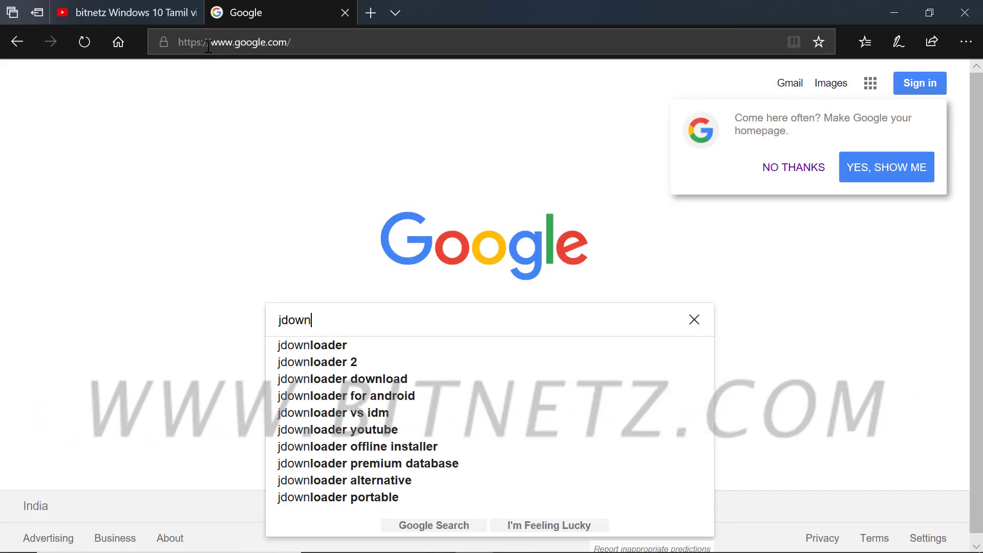
pyautogui.press('Down')
pyautogui.press('Down')
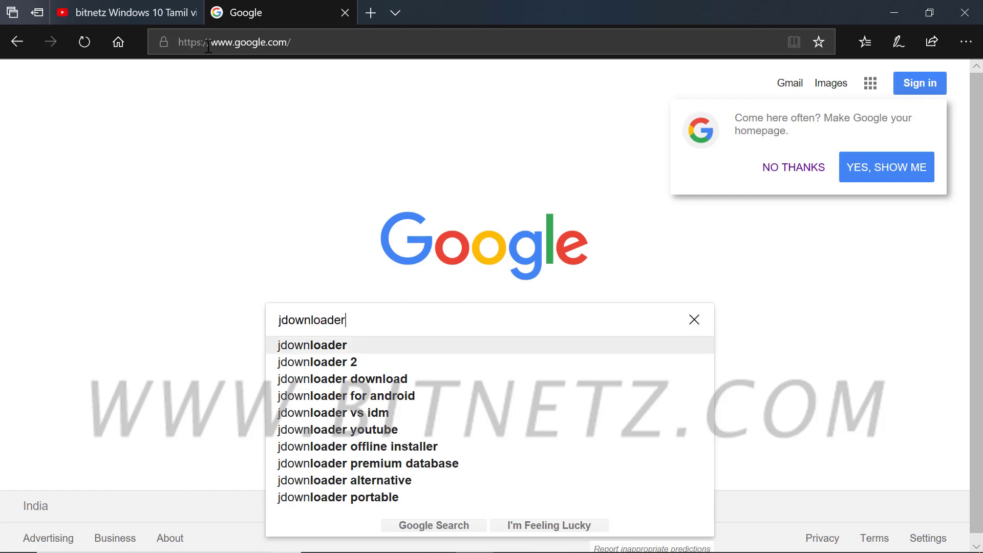
pyautogui.press('Return')
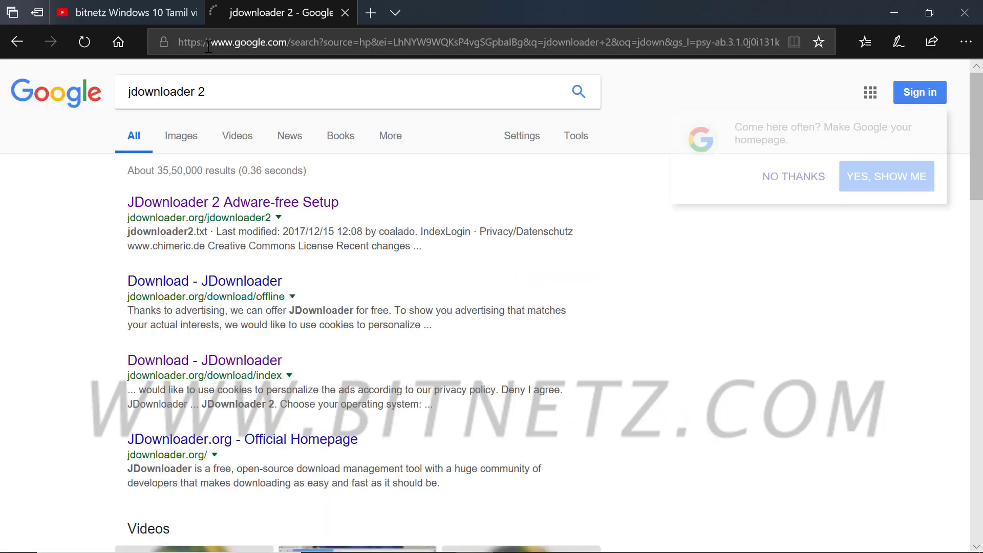
# Open the JDownloader 2 Adware-free Setup page and follow its Windows installer link for 32/64bit systems.
pyautogui.click(232, 206)
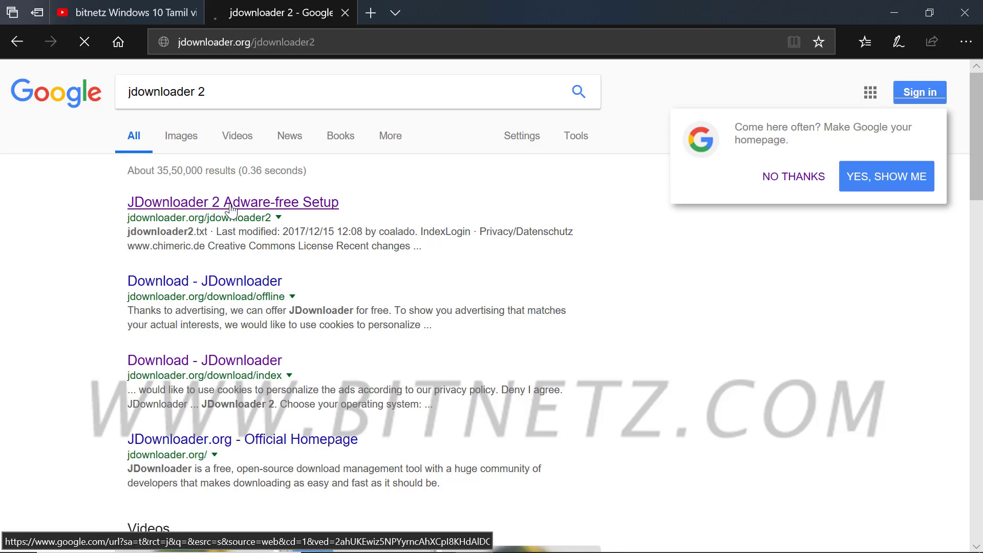
pyautogui.scroll(-3, 484, 290)
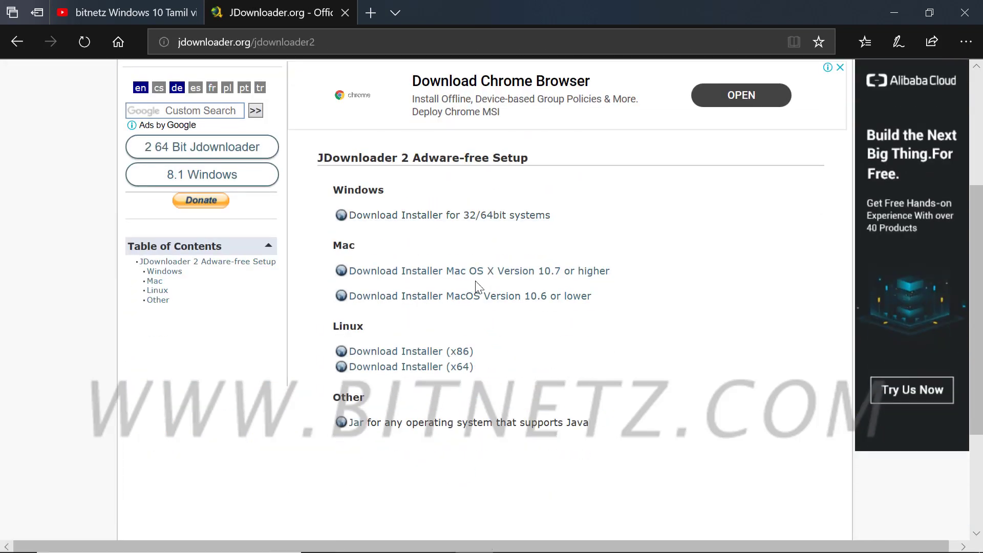
pyautogui.click(437, 222)
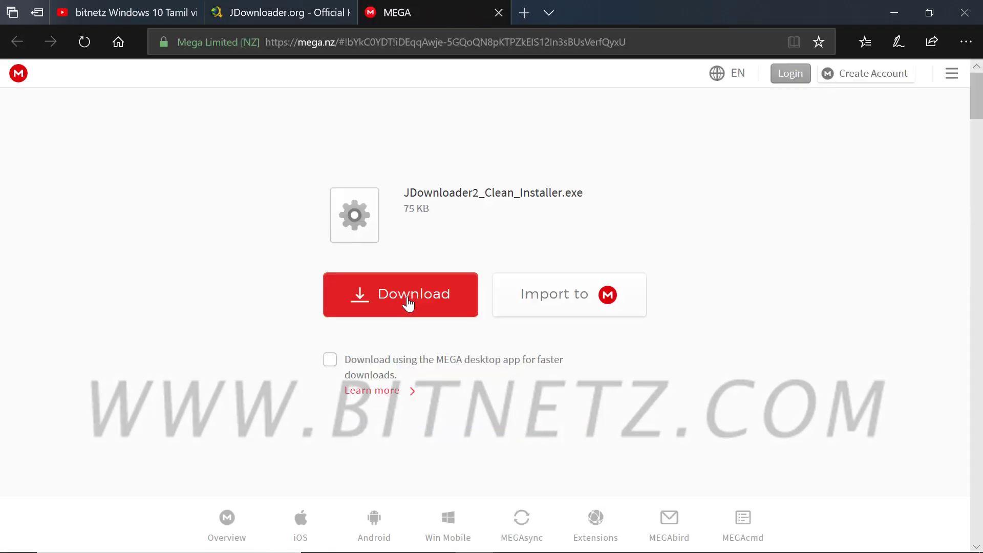
# Download and save JDownloader2_Clean_Installer.exe from MEGA, and open the folder containing it.
pyautogui.click(409, 304)
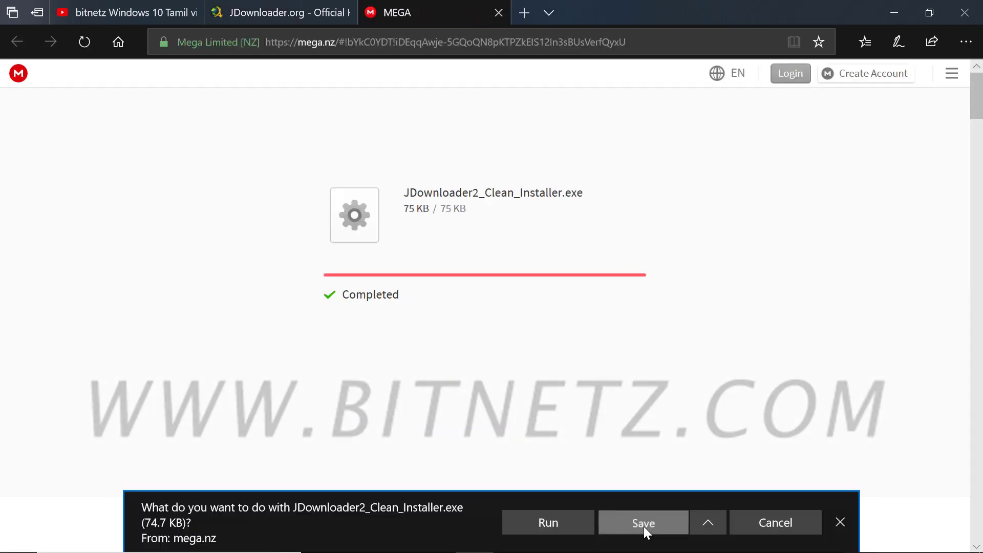
pyautogui.click(644, 523)
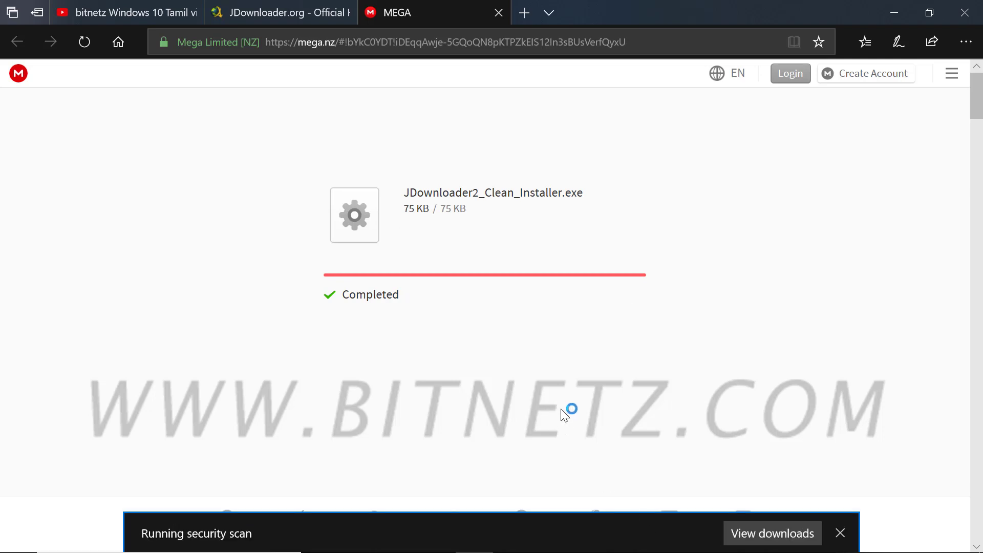
pyautogui.click(669, 531)
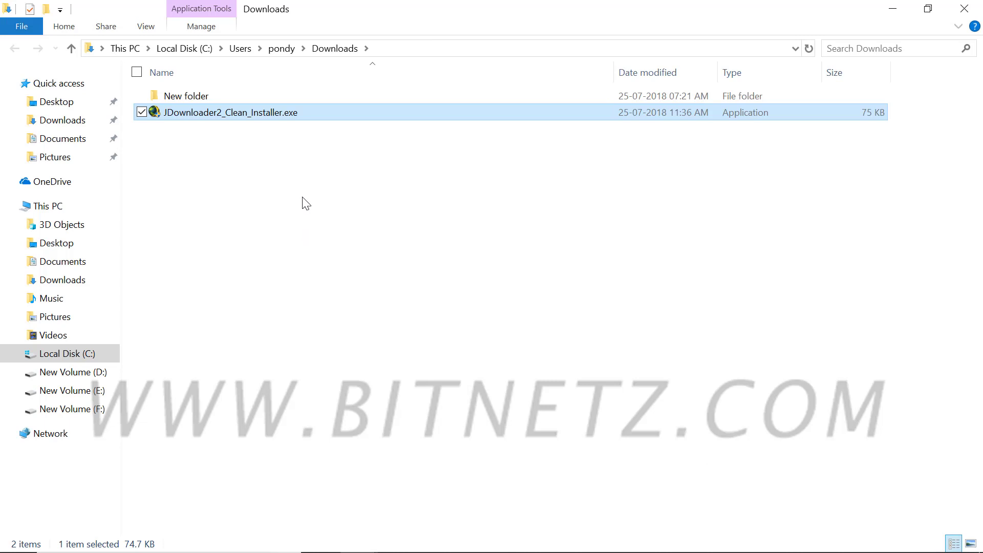
# Run JDownloader2_Clean_Installer.exe and accept the default JDownloader 2.0 destination directory, agreeing to install into the existing folder.
pyautogui.doubleClick(249, 113)
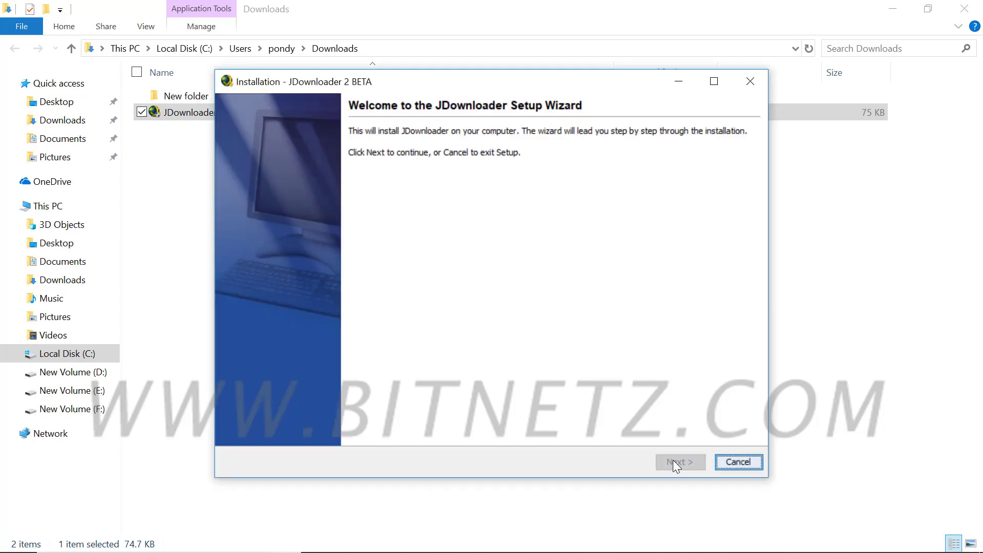
pyautogui.click(675, 460)
pyautogui.click(677, 460)
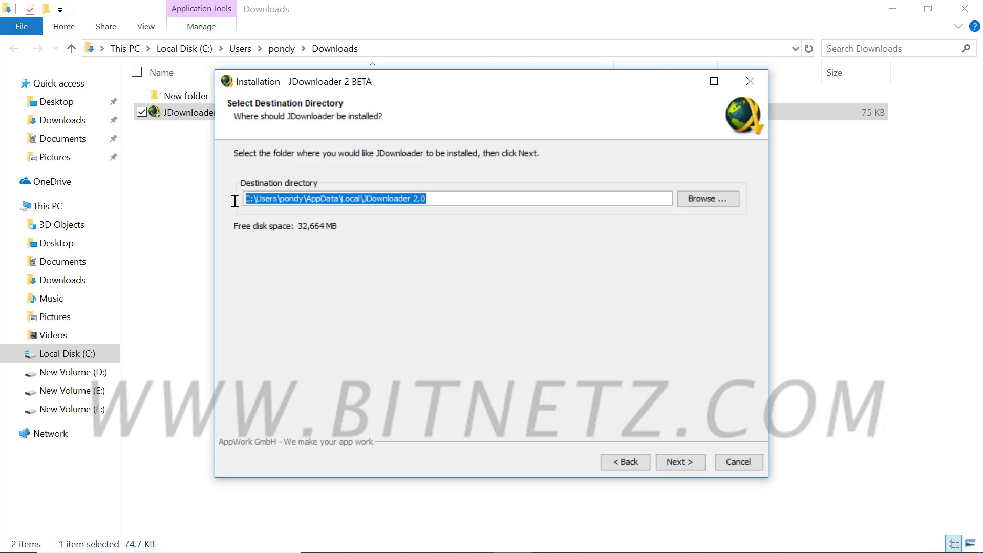
pyautogui.click(685, 463)
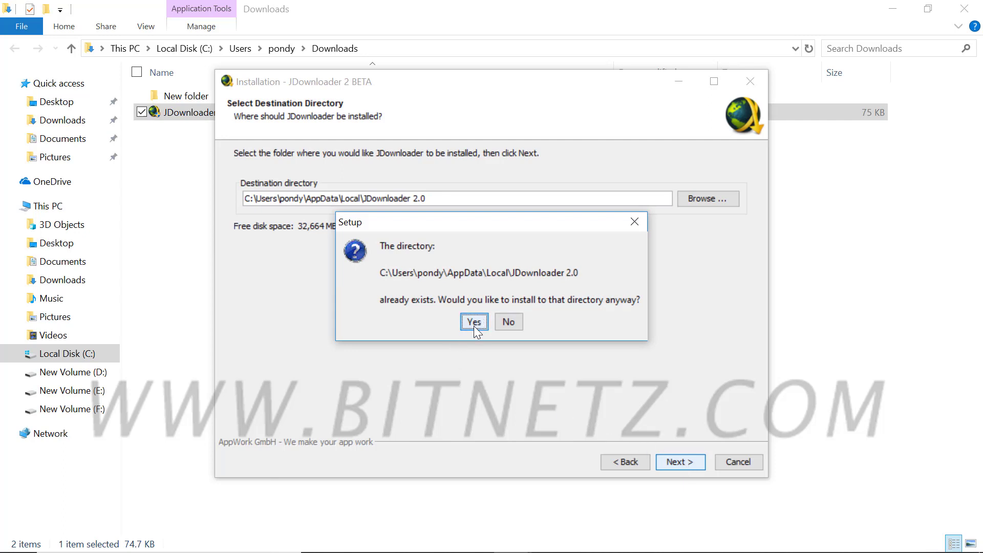
pyautogui.click(474, 322)
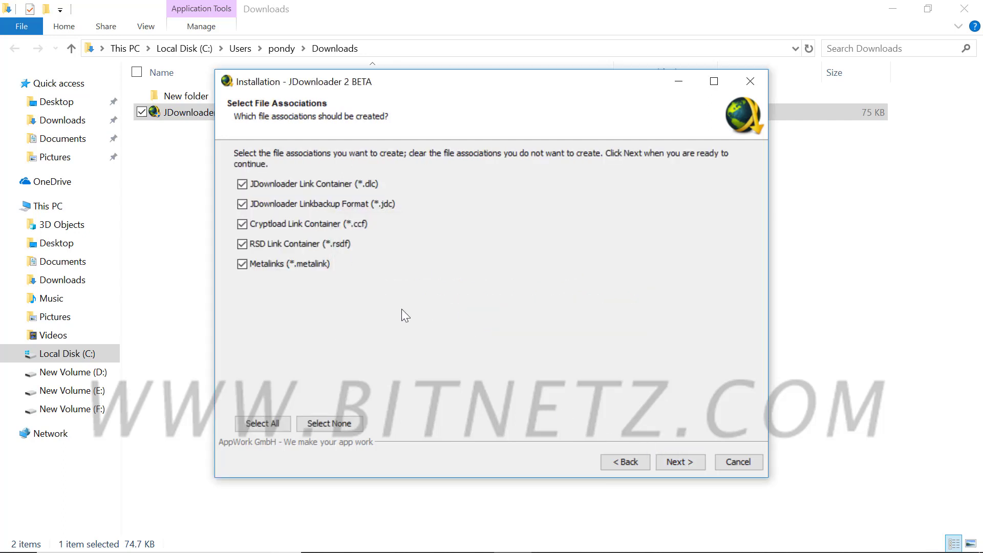
# Complete the JDownloader installation with all file associations and both desktop and Quick Launch icons, skipping the donation.
pyautogui.click(674, 460)
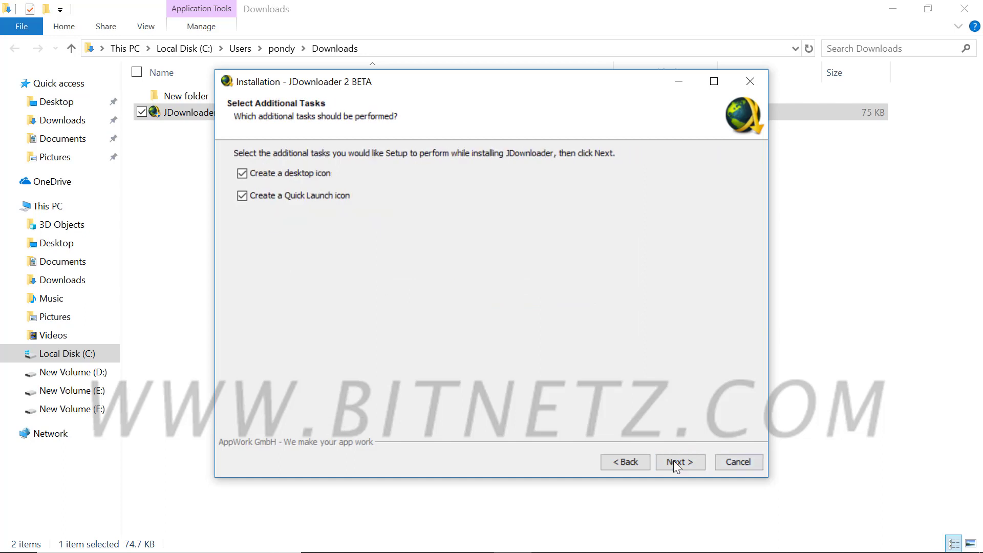
pyautogui.click(683, 462)
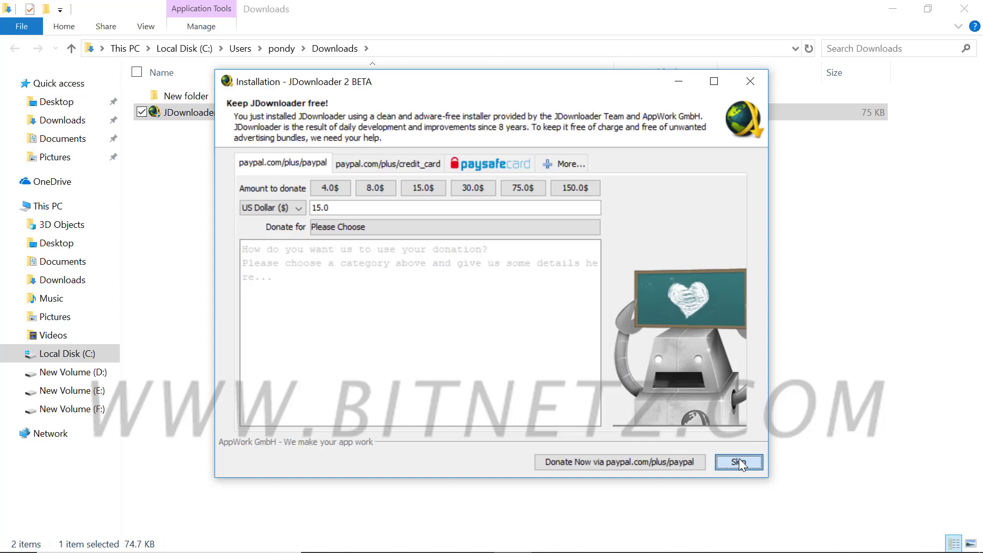
pyautogui.click(739, 462)
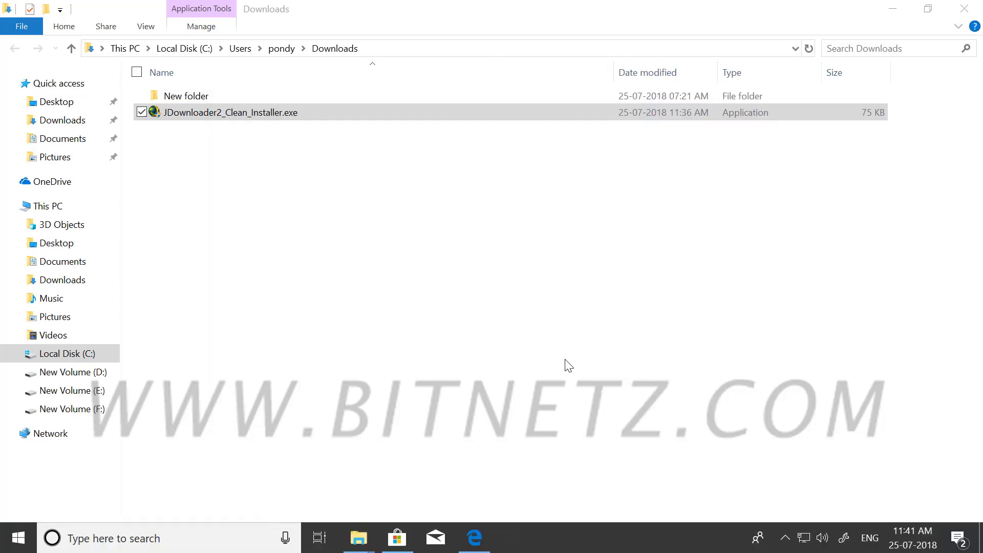
# Close the MEGA and JDownloader.org browser tabs, and minimize the Downloads folder and browser windows.
pyautogui.click(894, 10)
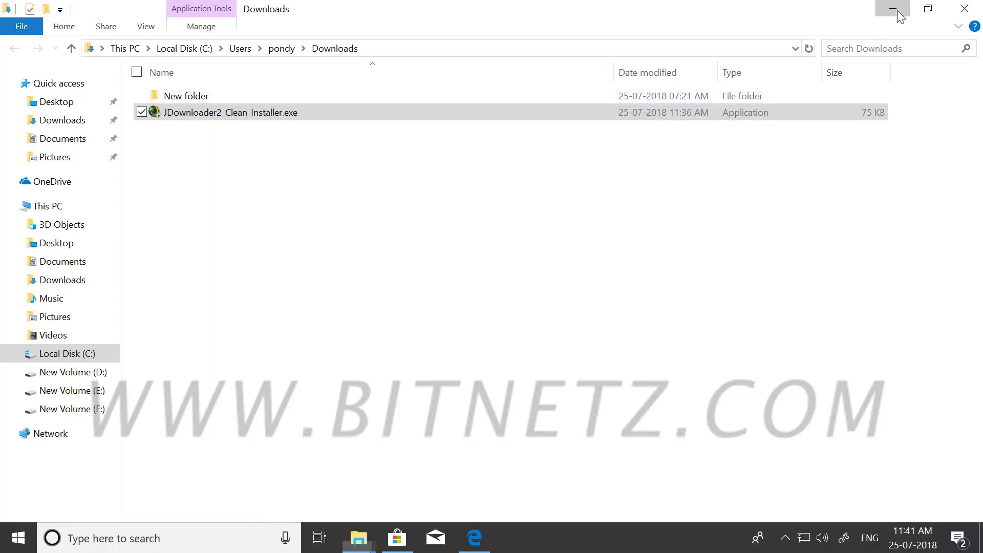
pyautogui.click(498, 12)
pyautogui.click(346, 13)
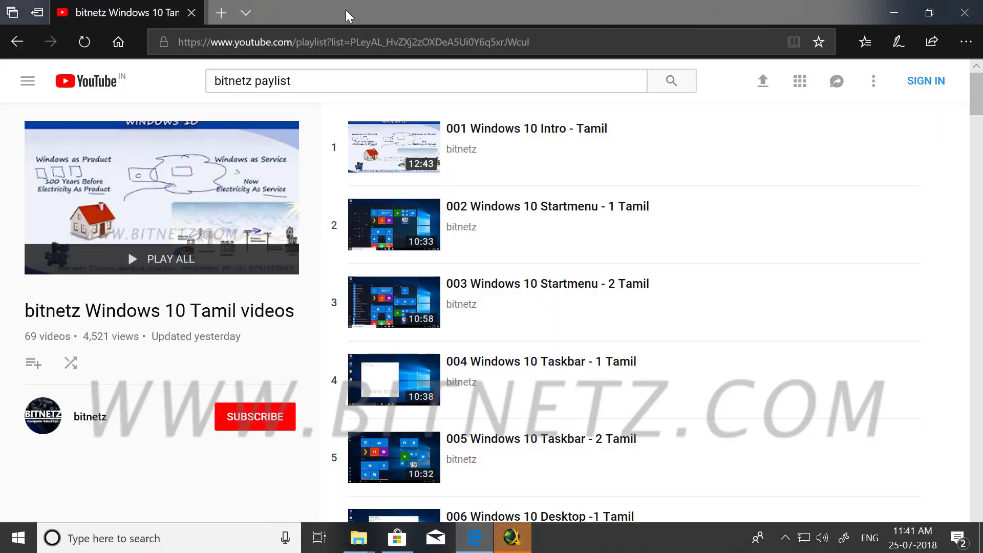
pyautogui.click(894, 11)
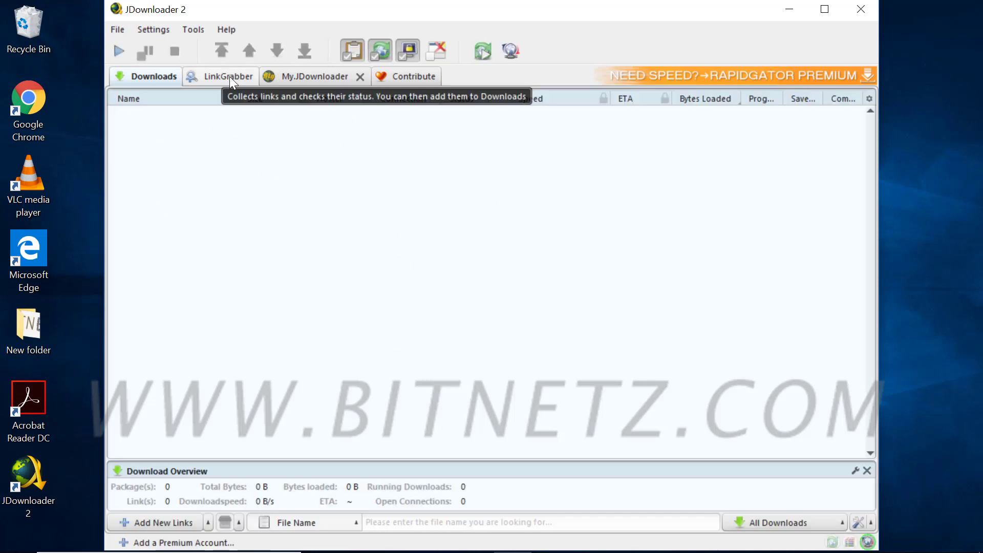
# Show JDownloader's LinkGrabber, switch to Edge to copy the YouTube playlist's address, and return to JDownloader.
pyautogui.click(229, 77)
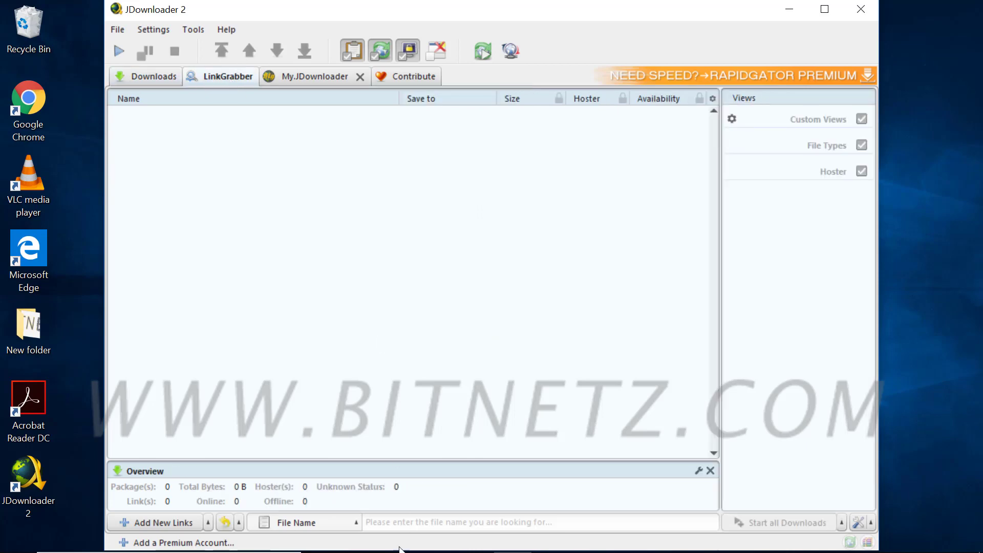
pyautogui.moveTo(479, 547)
pyautogui.click(469, 500)
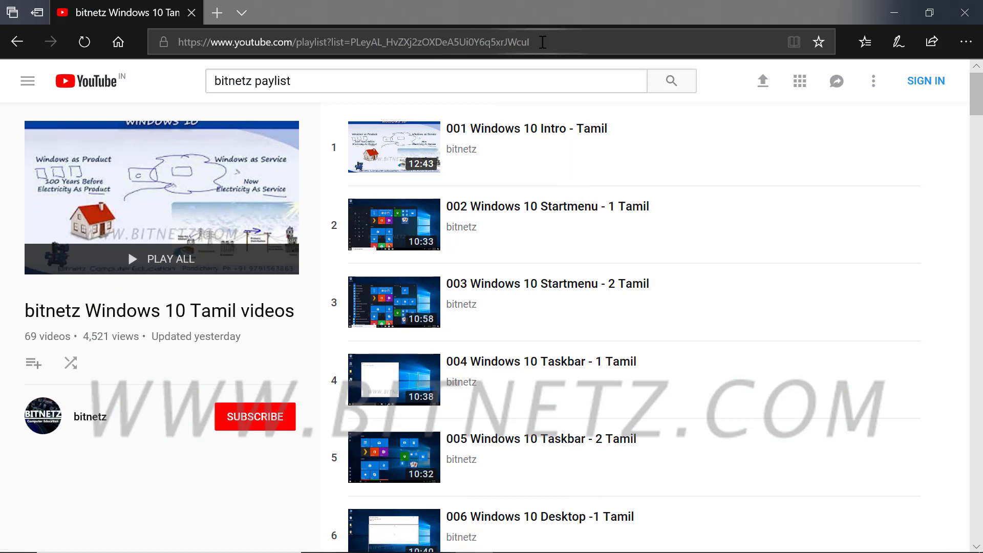
pyautogui.click(186, 32)
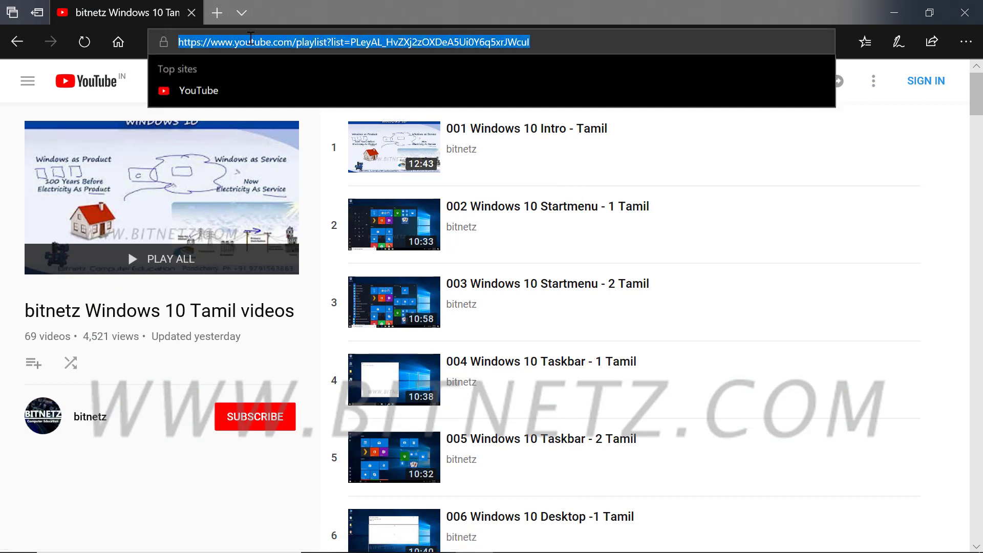
pyautogui.rightClick(251, 39)
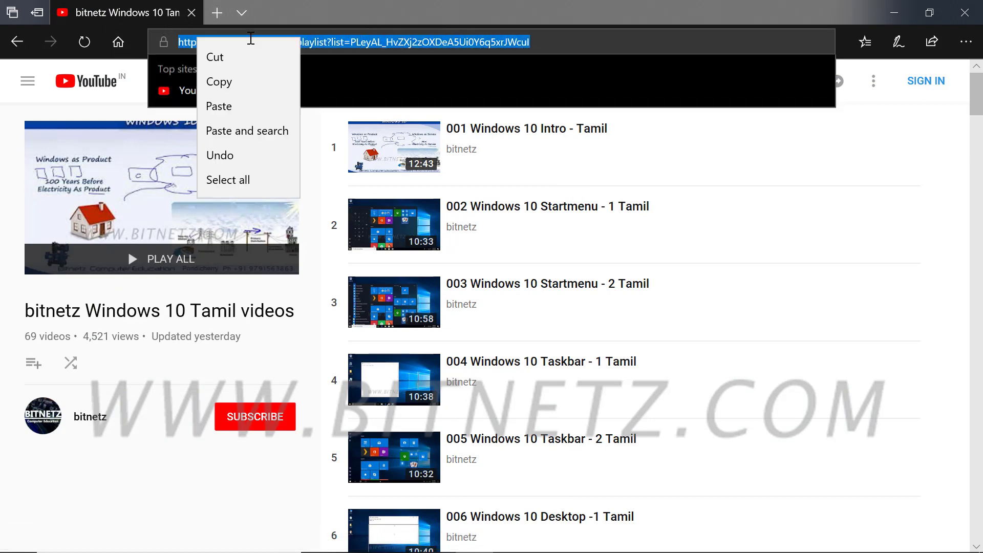
pyautogui.click(224, 81)
pyautogui.click(894, 12)
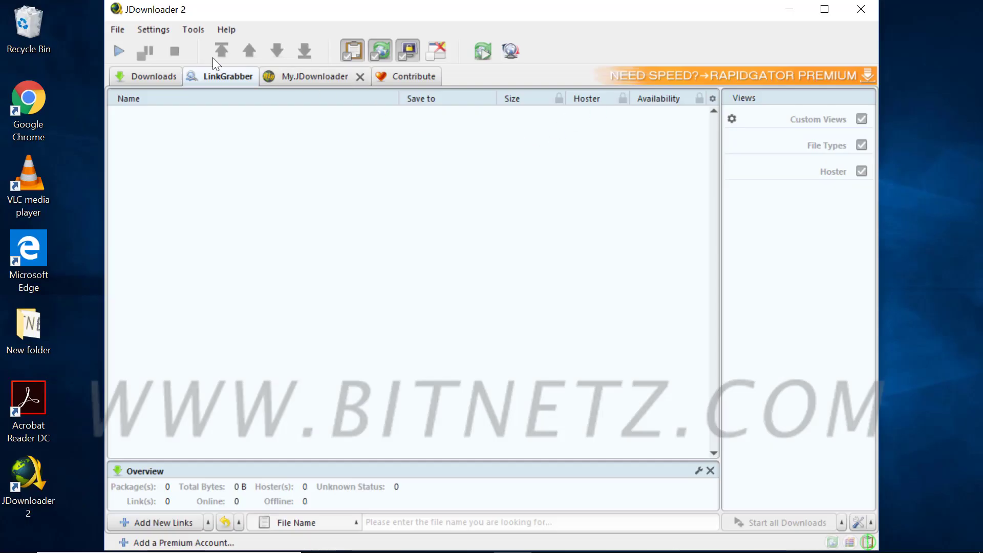
# Analyse the copied YouTube playlist link with Analyse Text with Links, choosing to process the playlist and saving to the default Downloads folder.
pyautogui.click(117, 29)
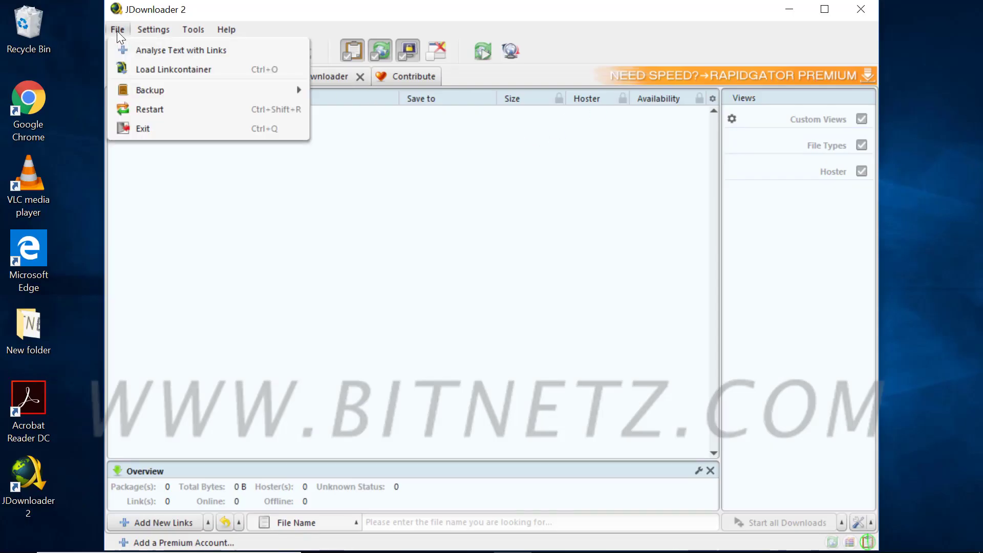
pyautogui.click(161, 50)
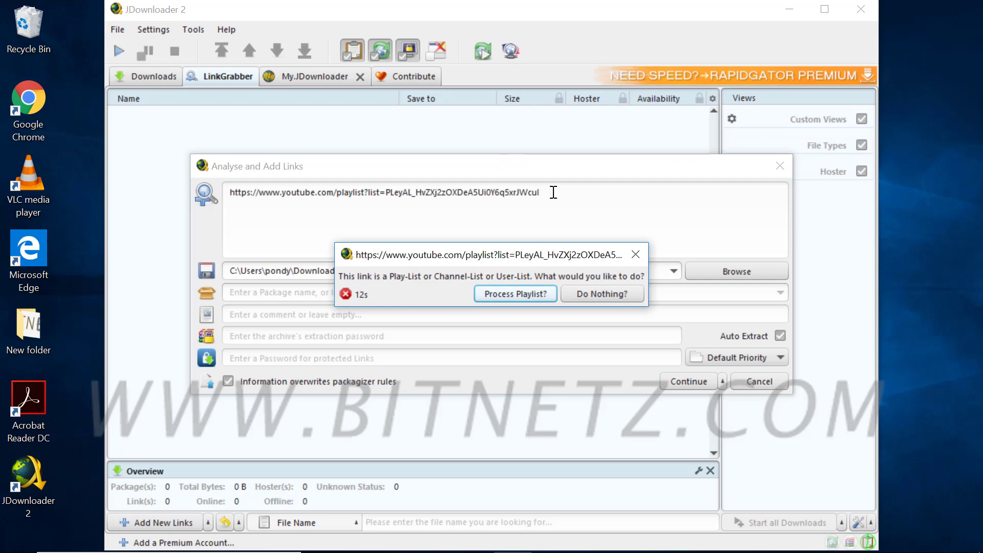
pyautogui.click(525, 300)
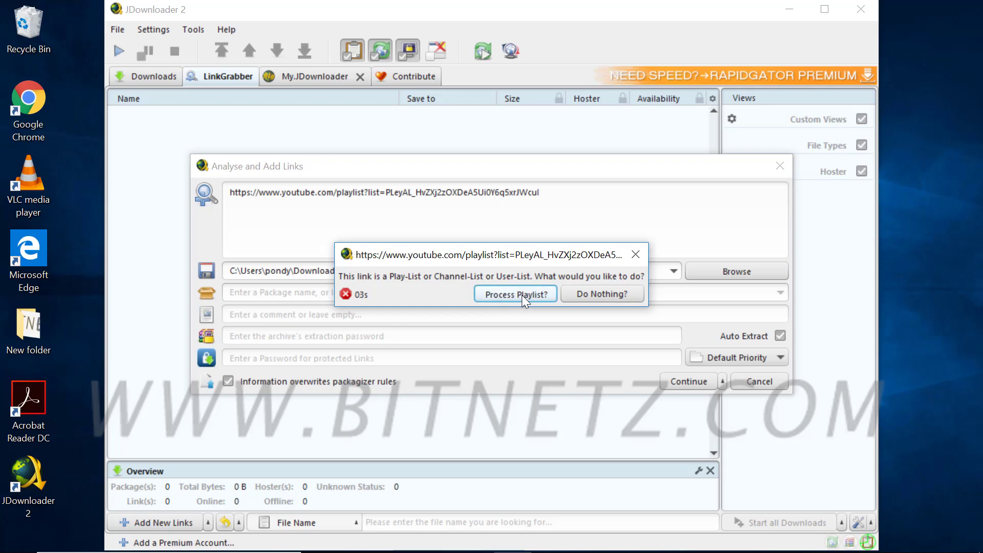
pyautogui.click(525, 301)
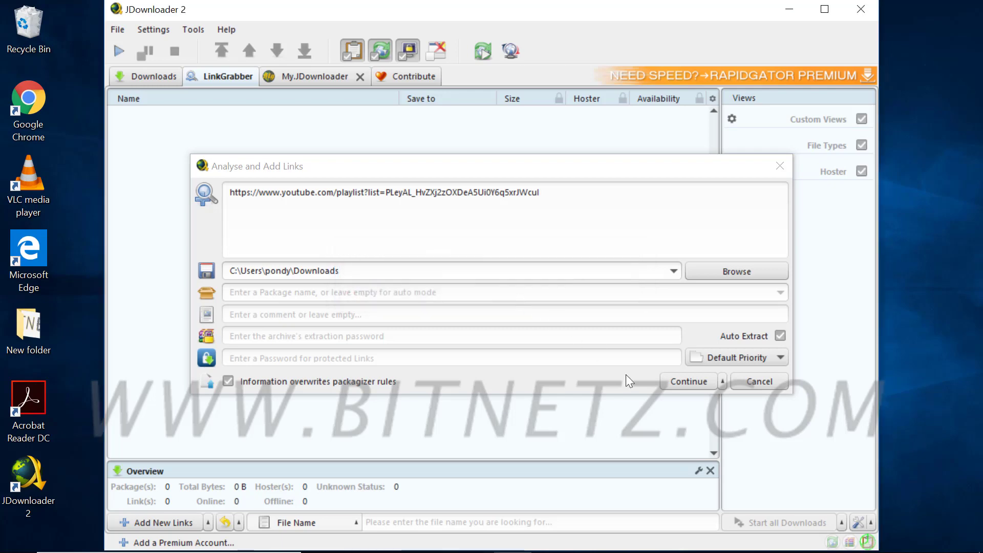
pyautogui.click(690, 382)
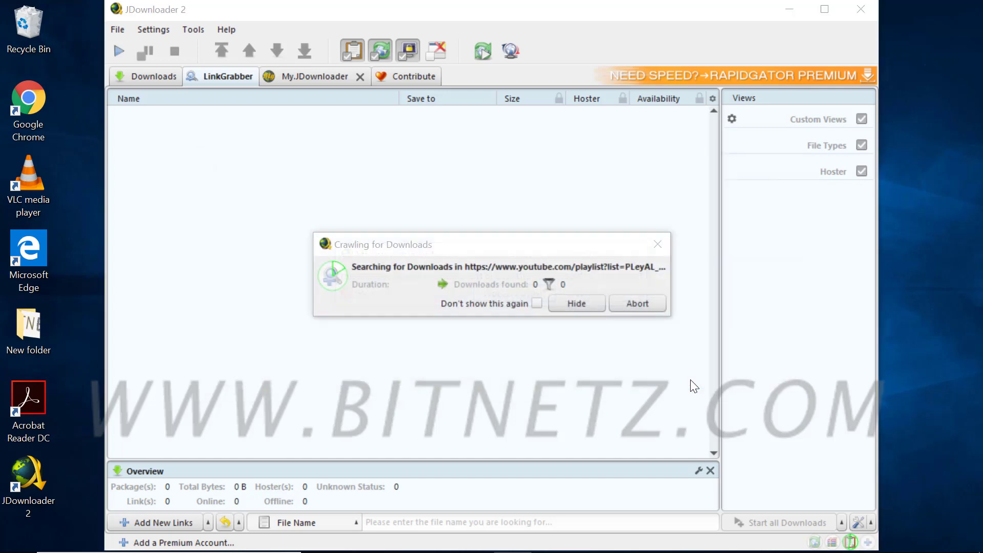
pyautogui.click(525, 293)
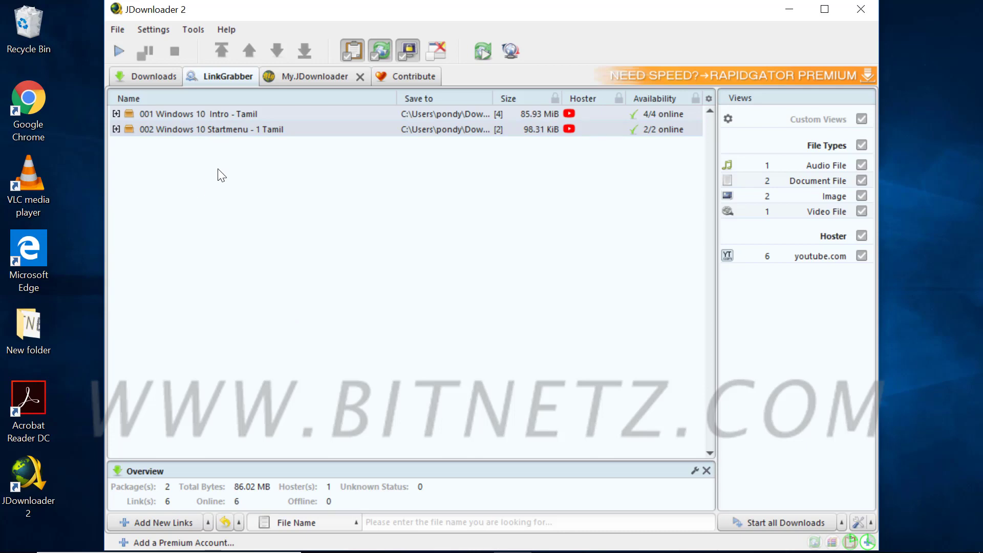
# Expand the grabbed packages to see their files, and exclude the Audio File, Image and Document File types so only videos remain.
pyautogui.click(117, 129)
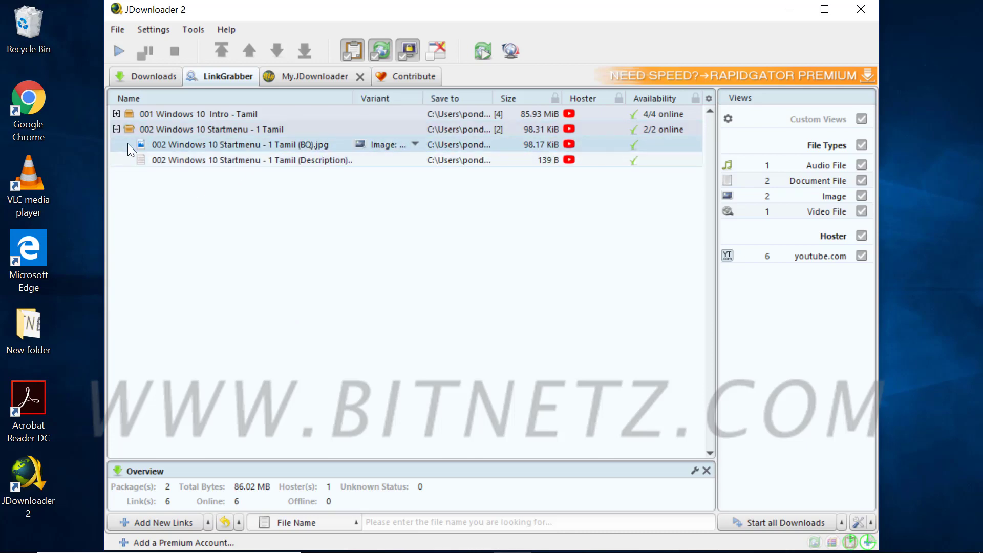
pyautogui.click(116, 130)
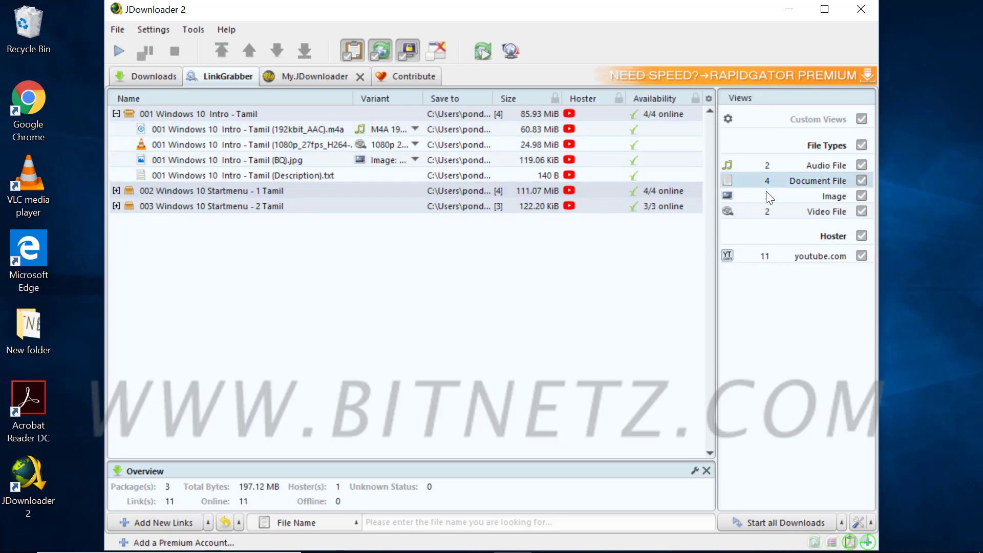
pyautogui.click(862, 165)
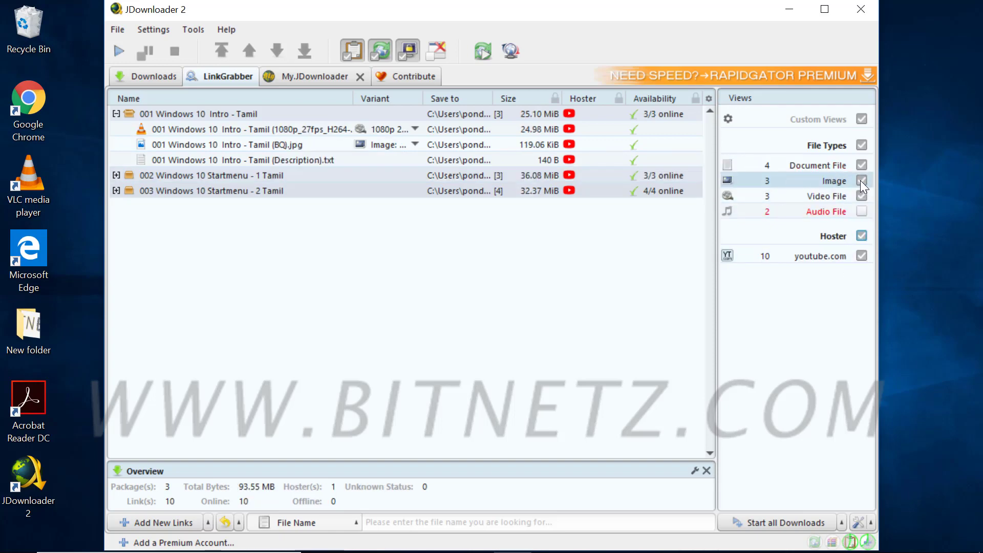
pyautogui.click(862, 180)
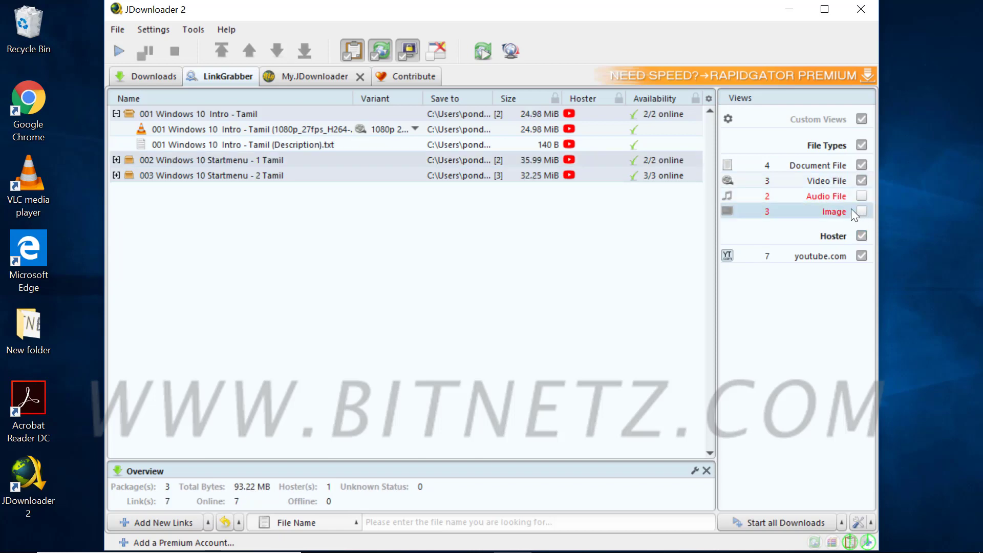
pyautogui.click(862, 165)
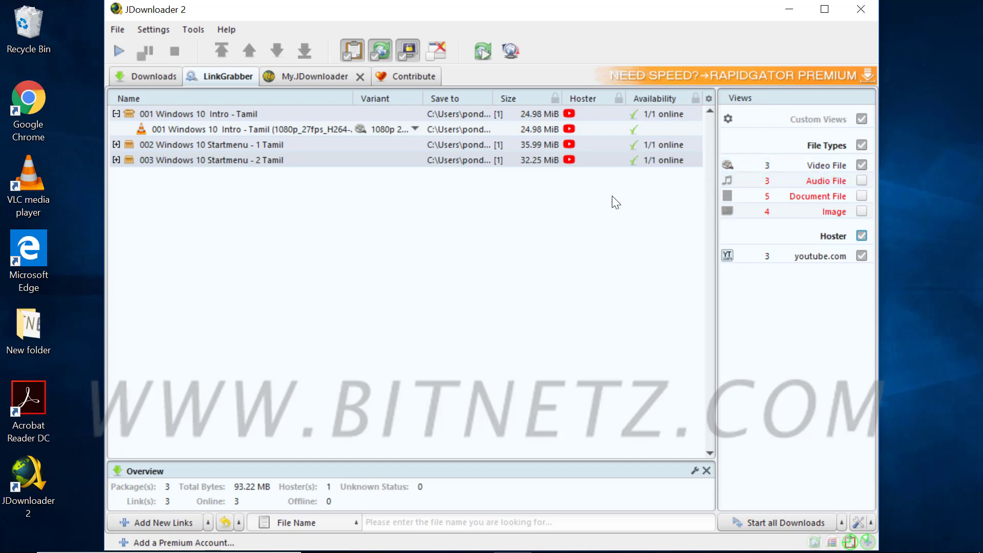
# Expand the 002 and 003 Startmenu packages, and set the 001 Windows 10 Intro video's variant to 720p 30fps MP4-Video AAC-Audio.
pyautogui.click(115, 145)
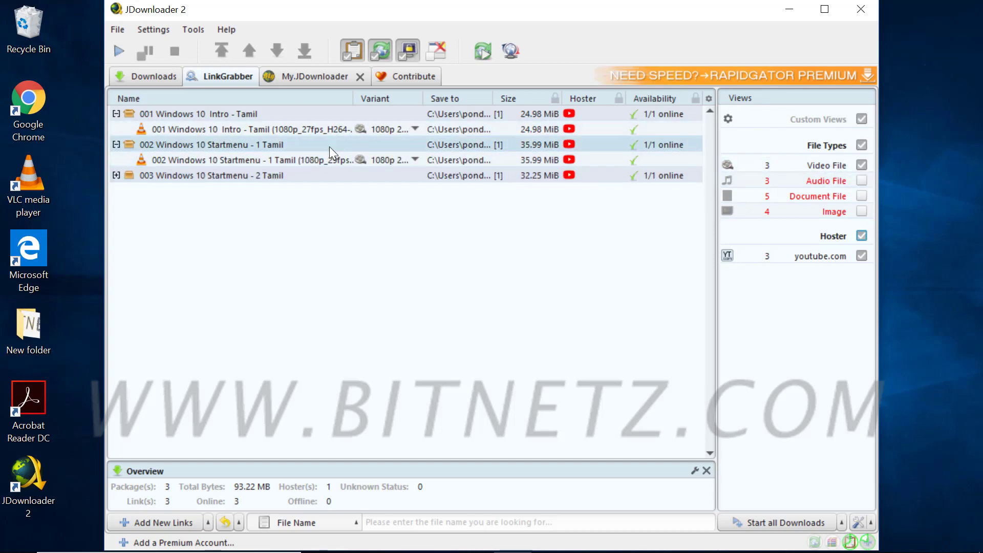
pyautogui.click(116, 176)
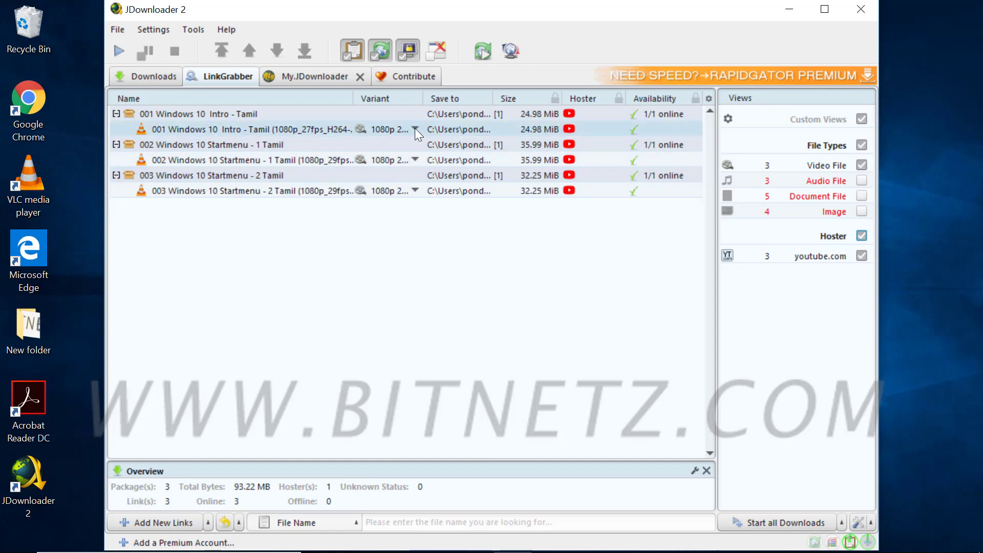
pyautogui.click(415, 129)
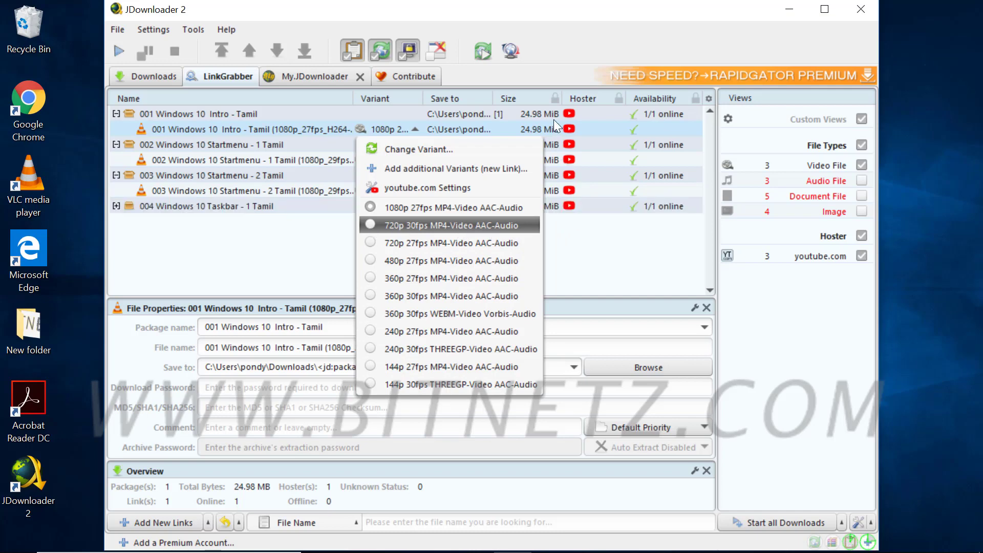
pyautogui.click(408, 226)
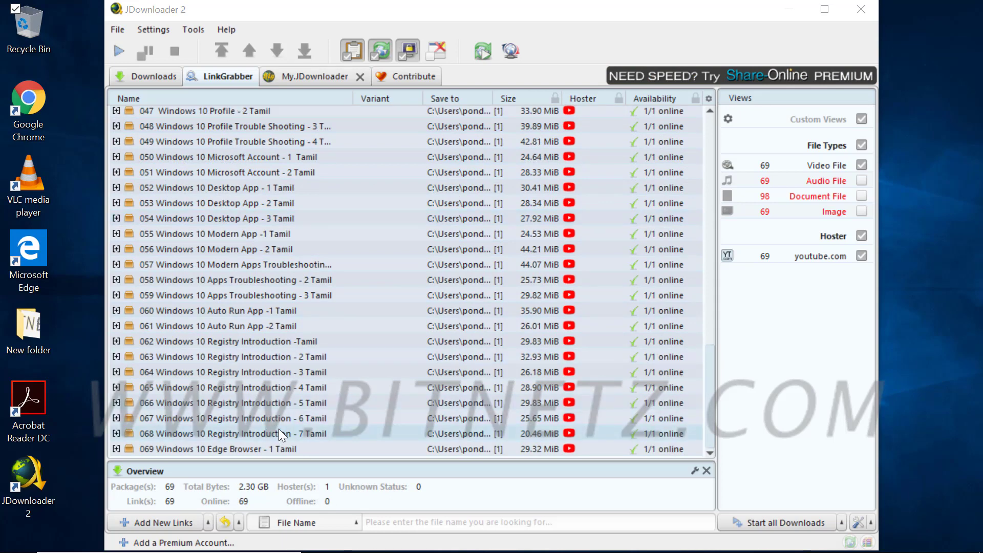
# Select all grabbed packages, and open their download directory setting at the New Volume (D:) drive.
pyautogui.click(281, 290)
pyautogui.hotkey('ctrl', 'a')
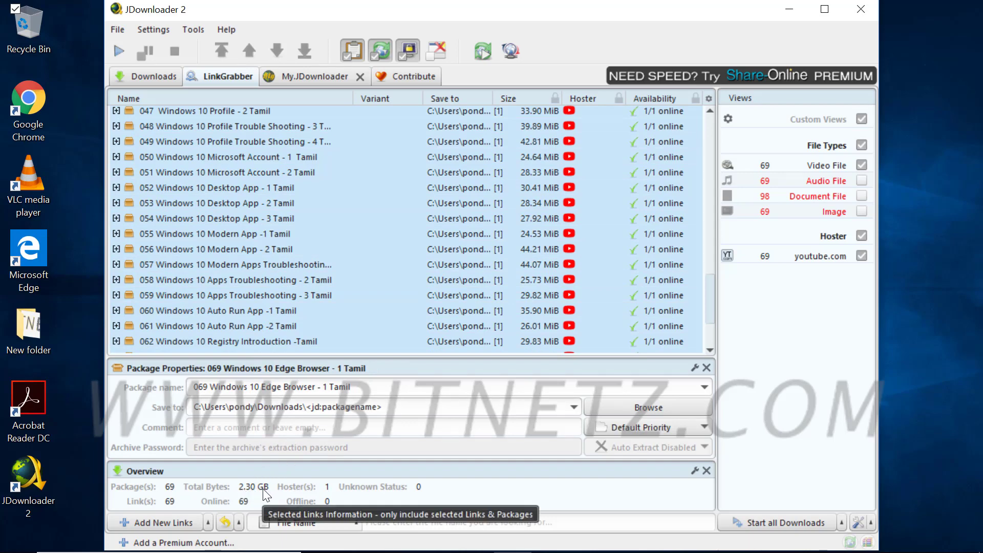
pyautogui.rightClick(327, 183)
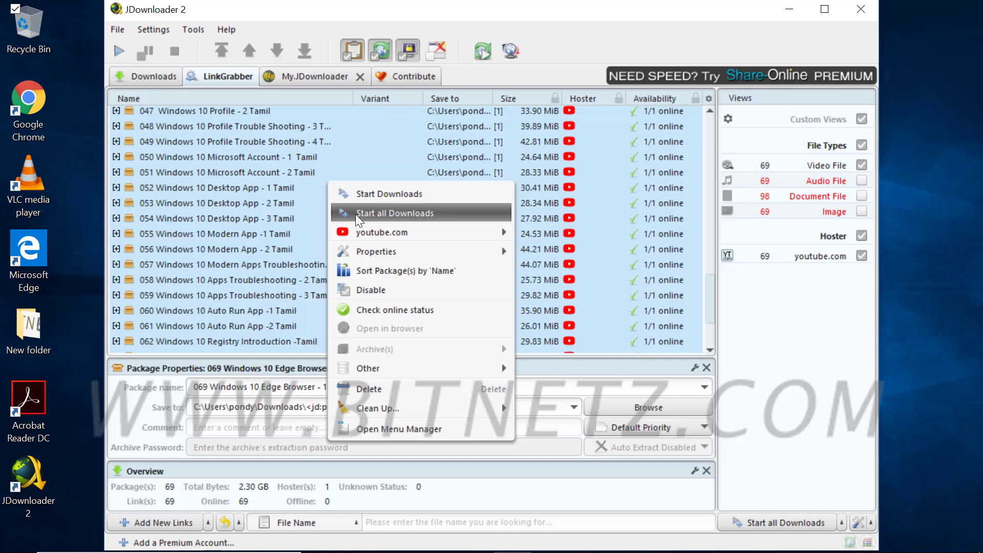
pyautogui.moveTo(392, 262)
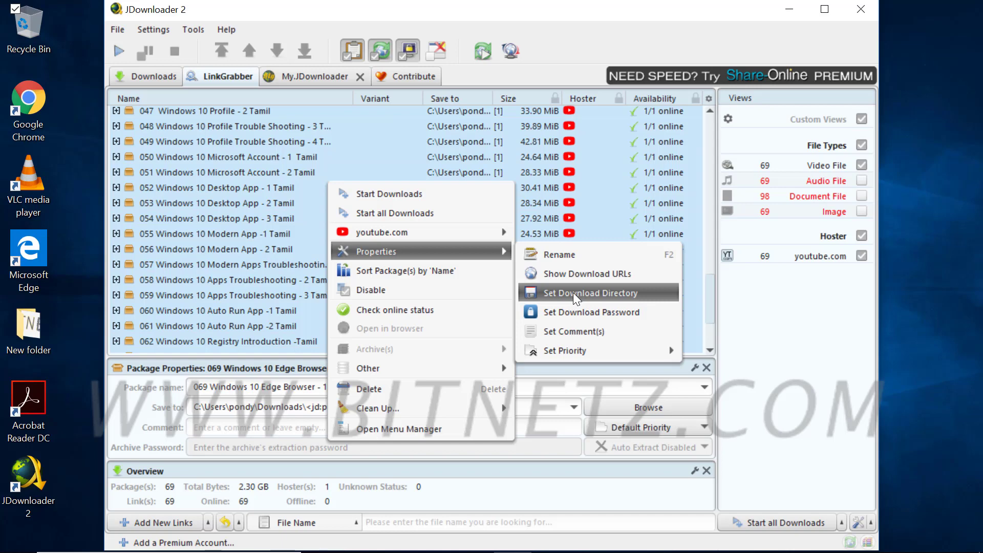
pyautogui.click(574, 293)
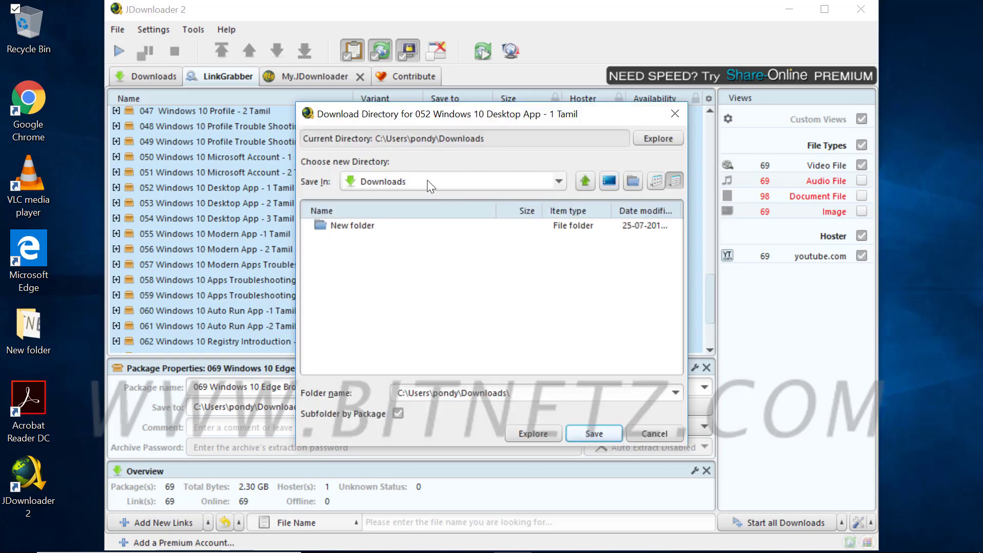
pyautogui.click(560, 181)
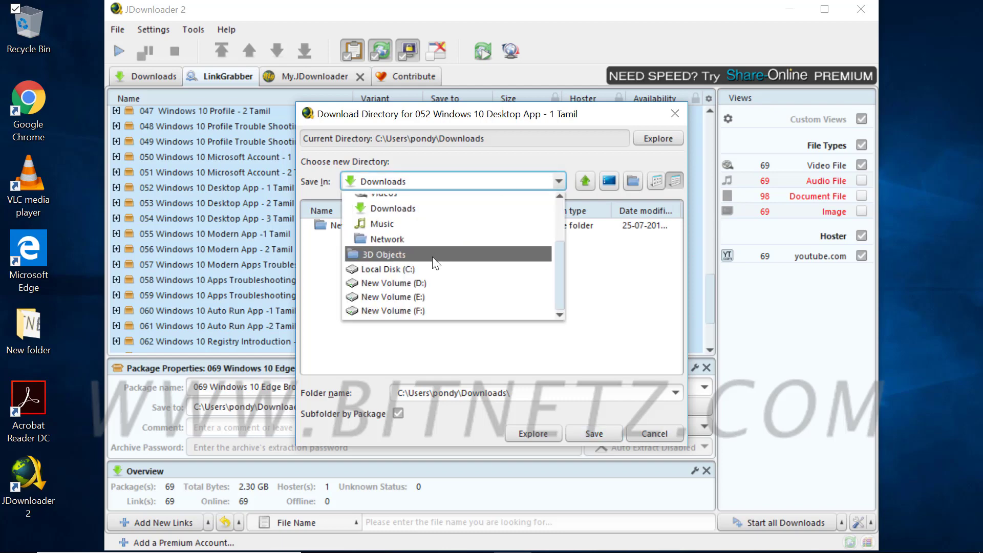
pyautogui.click(405, 284)
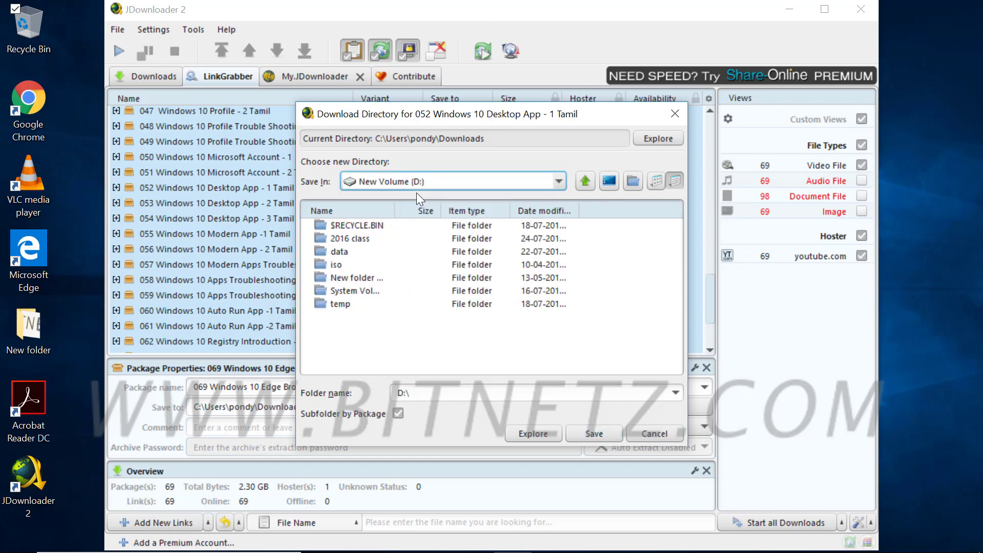
# Create a folder named vid on the D: drive and save it as the download directory for the whole packages.
pyautogui.click(632, 180)
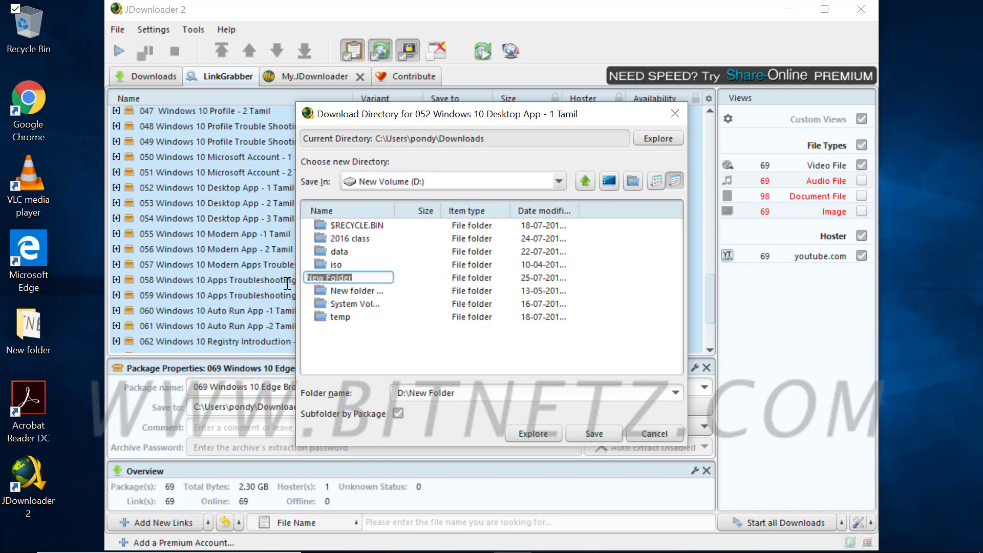
pyautogui.click(358, 278)
pyautogui.write('vid')
pyautogui.press('Return')
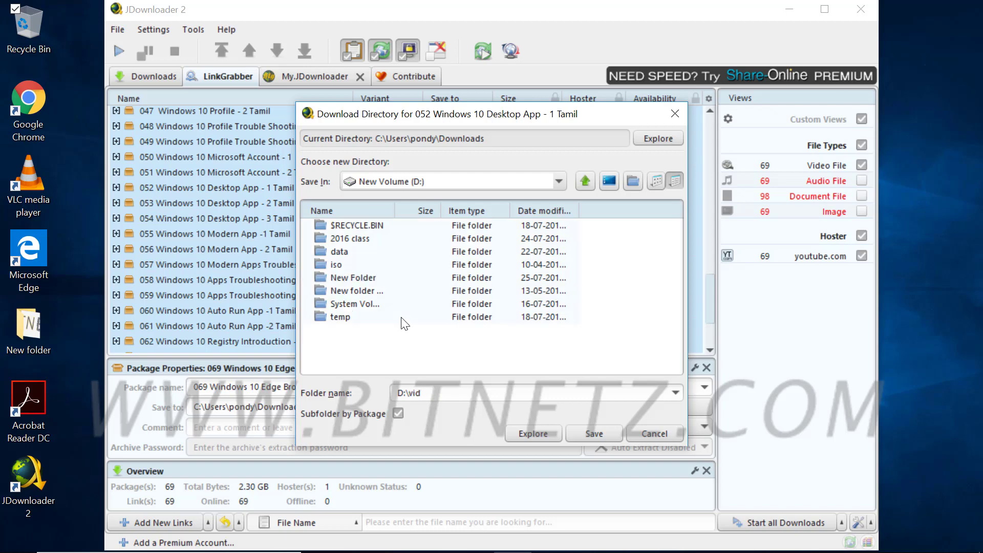
pyautogui.click(594, 435)
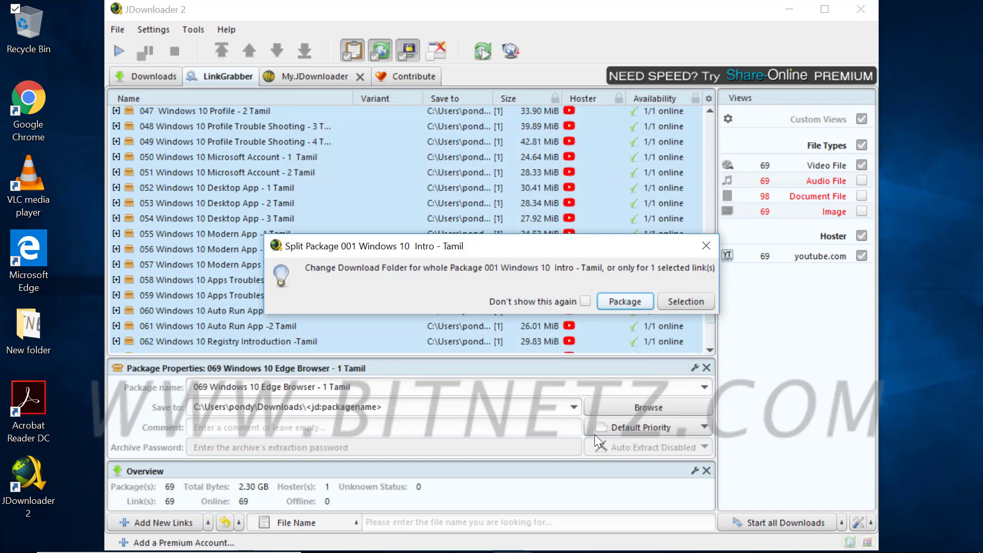
pyautogui.click(625, 302)
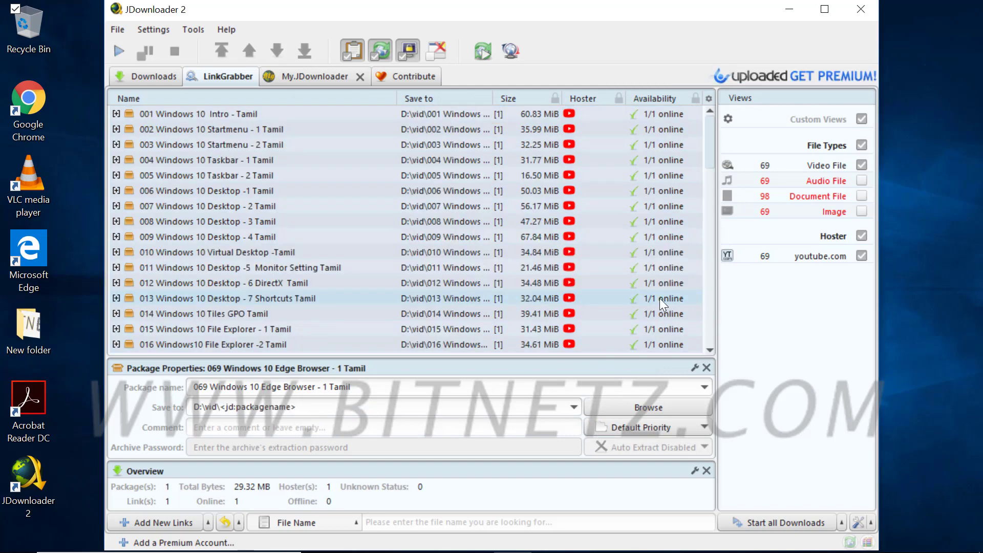
# Look at the maximum simultaneous downloads setting, and switch the 50.00 KB/s speed limit on and off again.
pyautogui.click(153, 32)
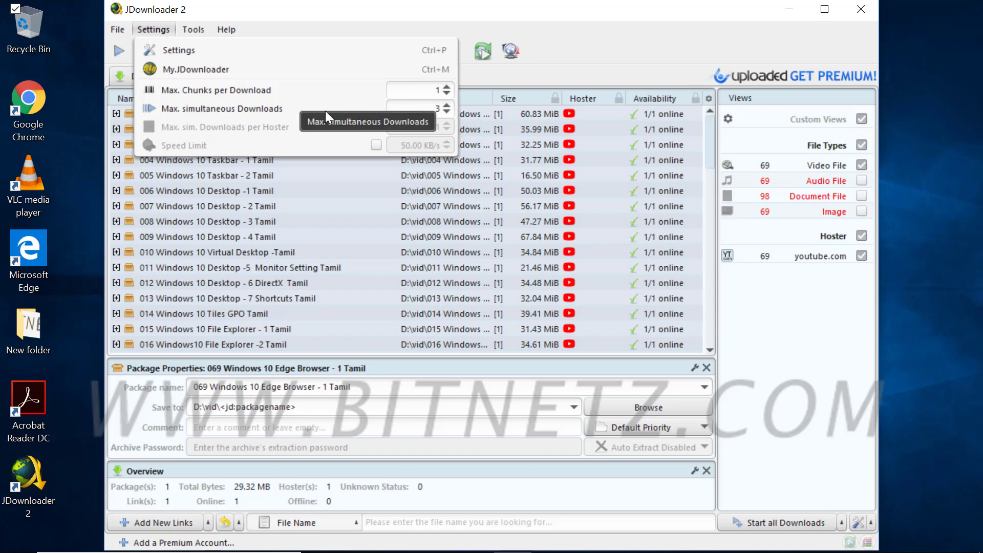
pyautogui.click(437, 109)
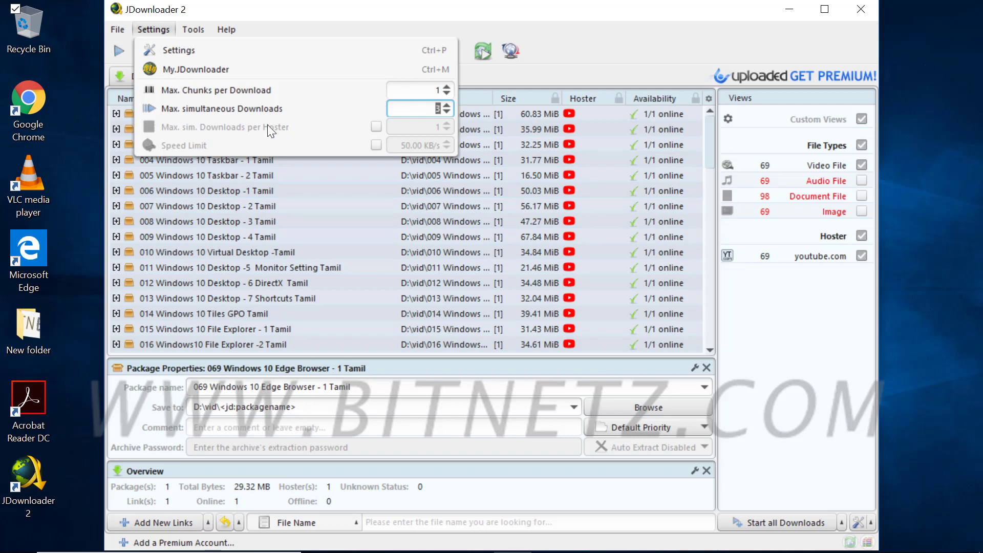
pyautogui.click(377, 145)
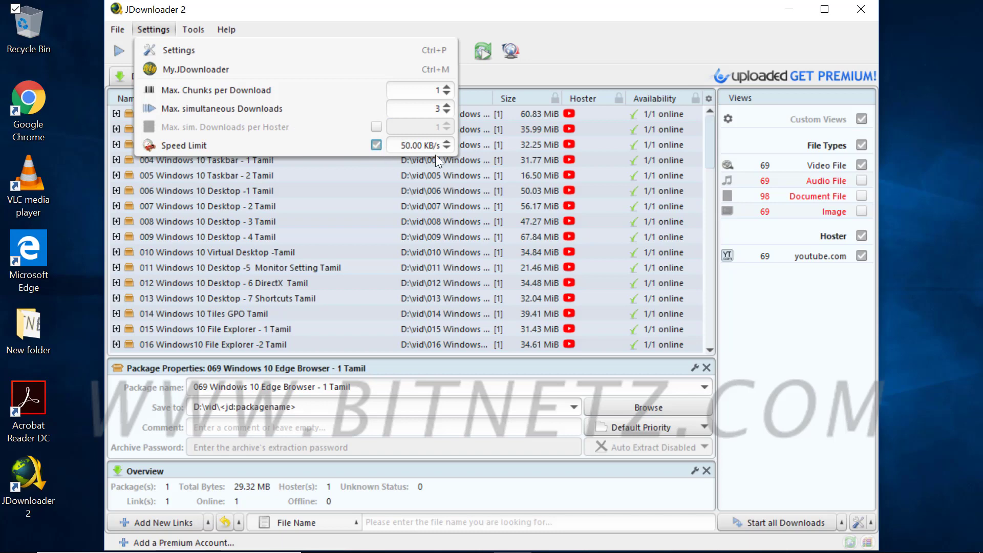
pyautogui.click(374, 148)
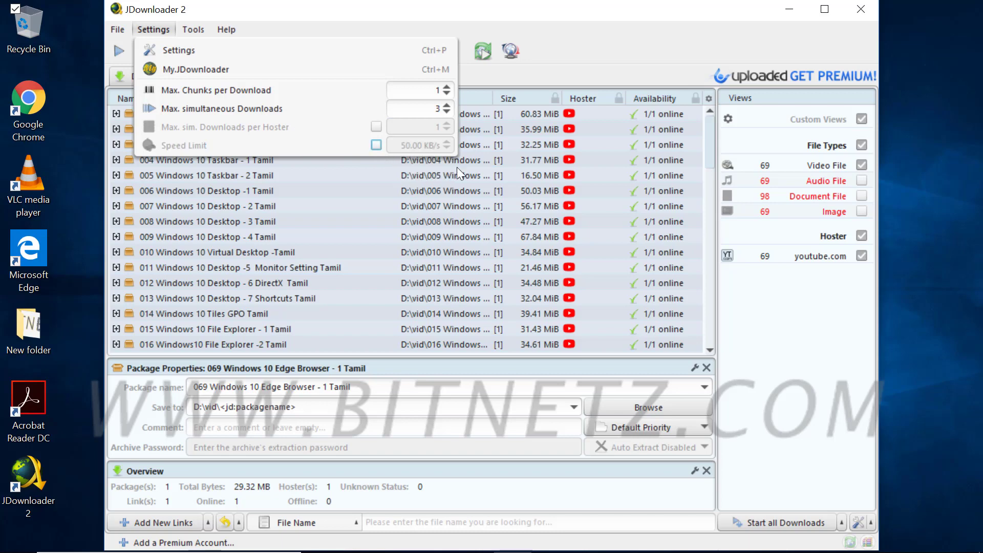
pyautogui.click(546, 66)
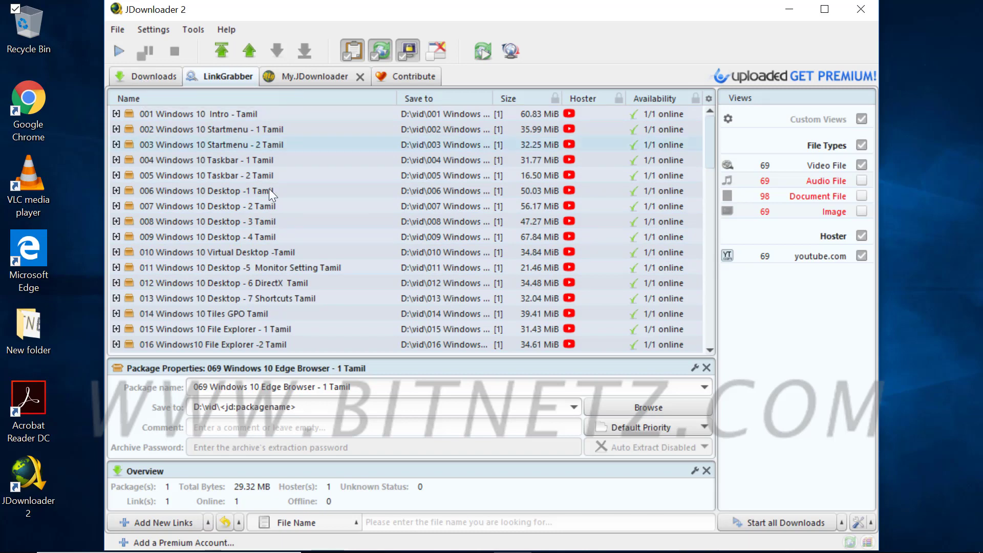
# Start downloading all the selected packages immediately, installing the required FFmpeg extension, and return to the LinkGrabber.
pyautogui.rightClick(333, 181)
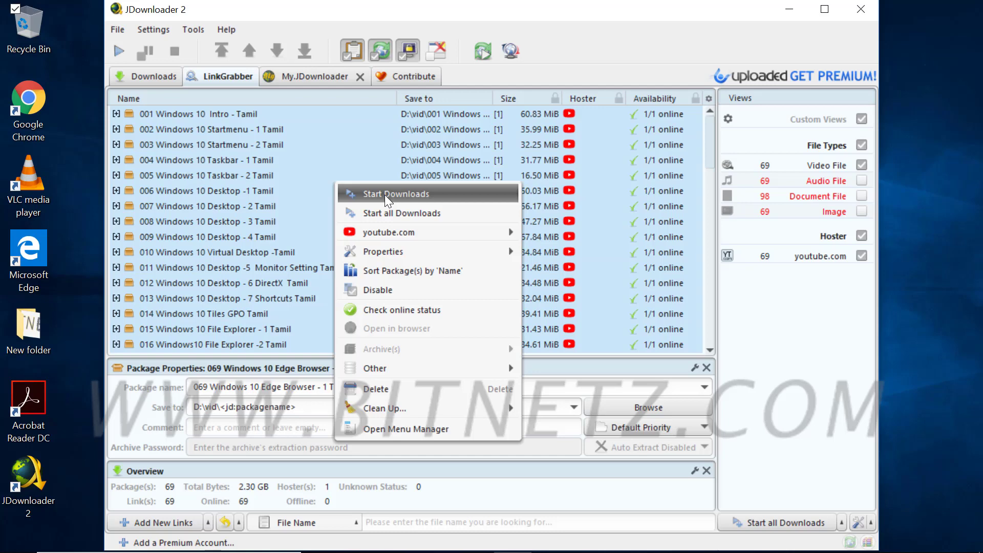
pyautogui.click(385, 195)
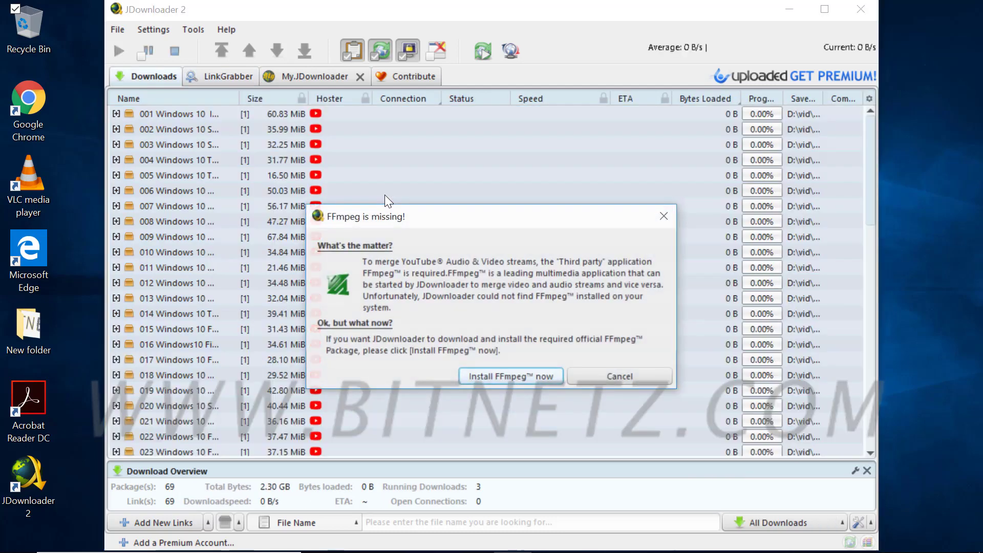
pyautogui.click(505, 376)
pyautogui.click(505, 376)
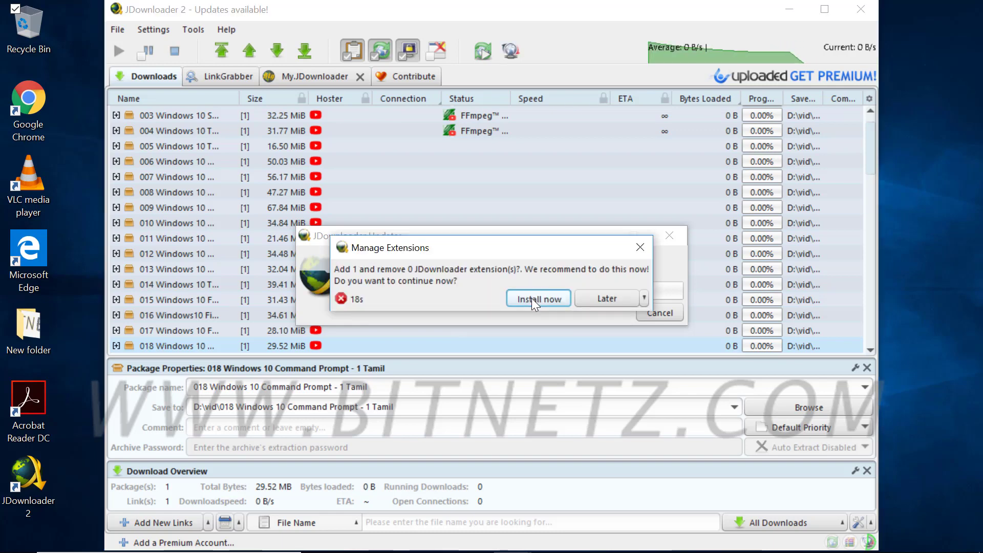
pyautogui.click(532, 298)
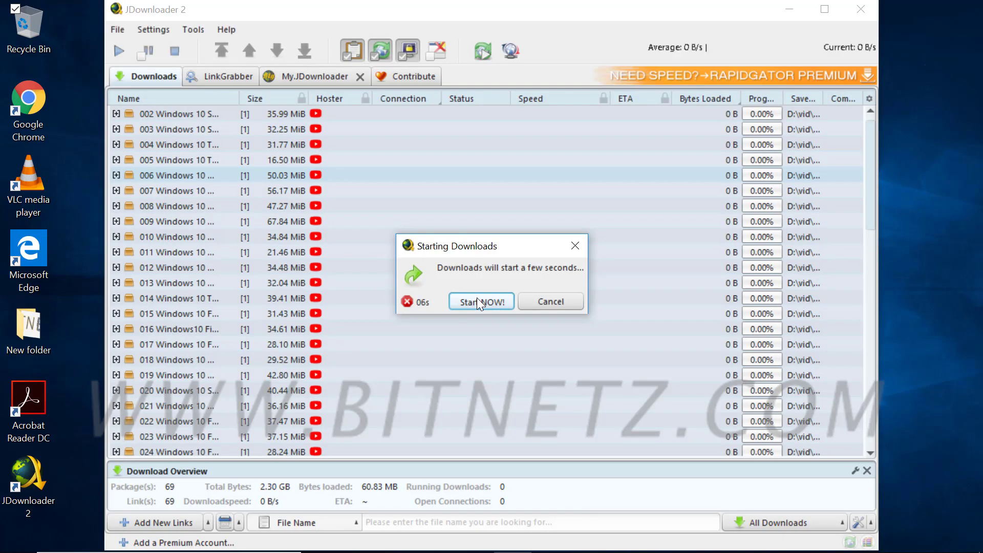
pyautogui.click(478, 299)
pyautogui.click(226, 76)
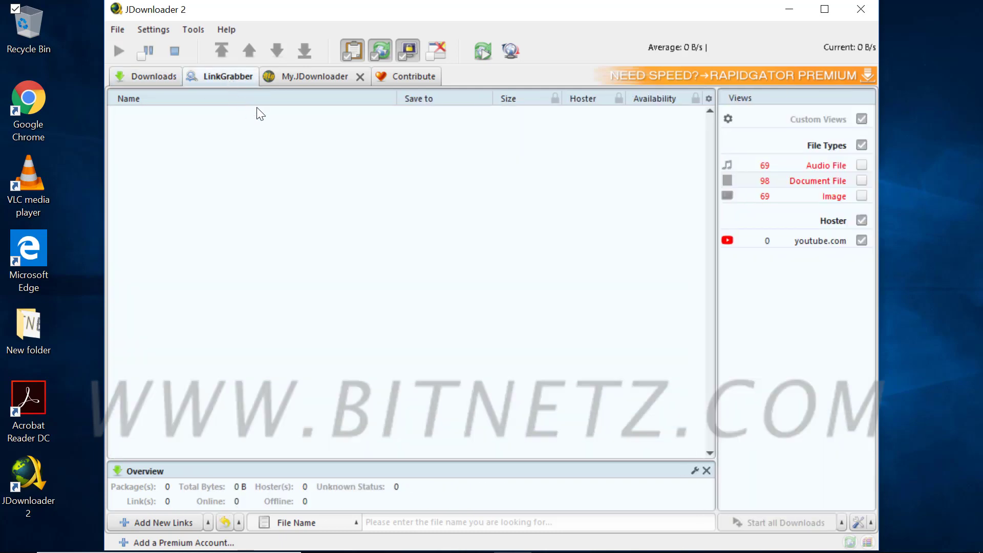
# Open the download directory of package 002 from the downloads list, and check the 001 Windows 10 Intro - Tamil folder inside vid.
pyautogui.click(160, 81)
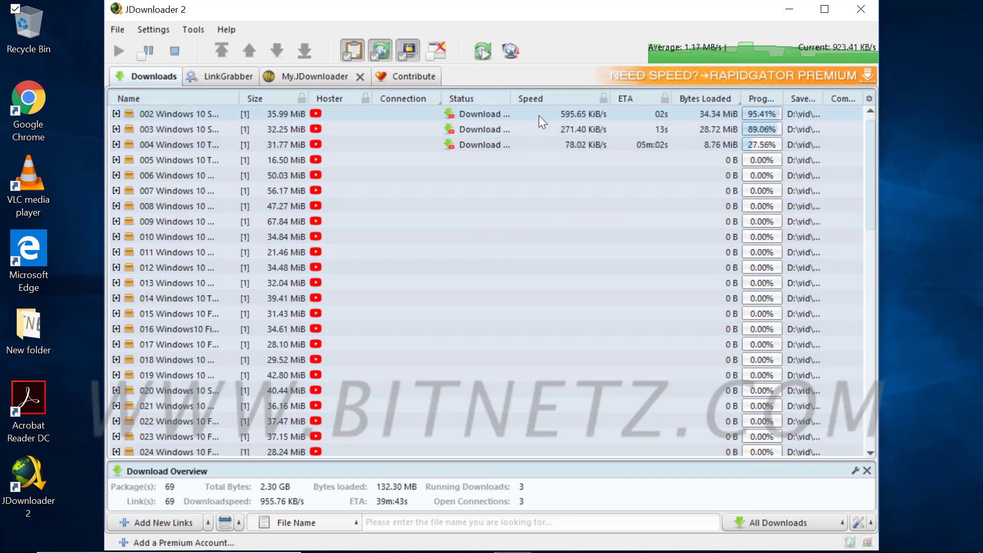
pyautogui.rightClick(513, 115)
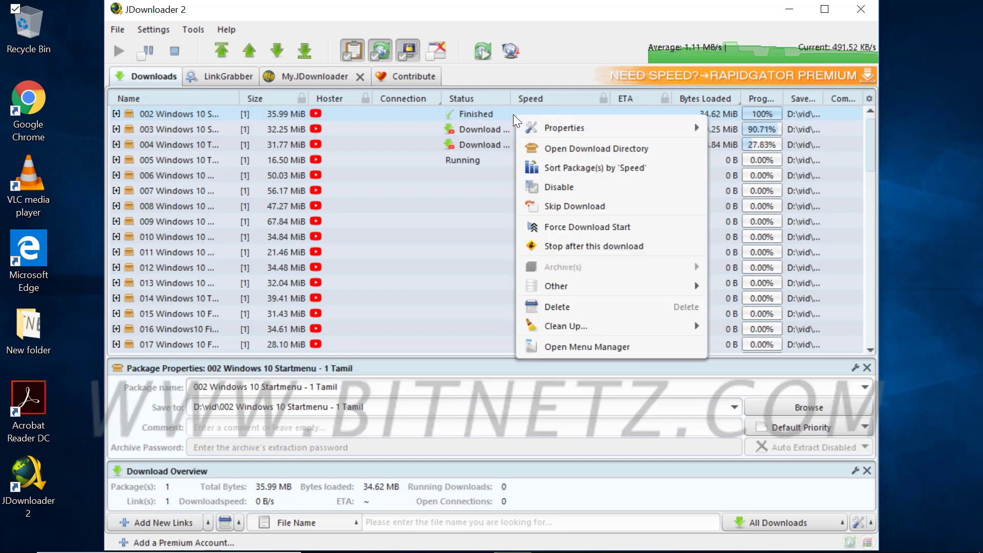
pyautogui.click(590, 149)
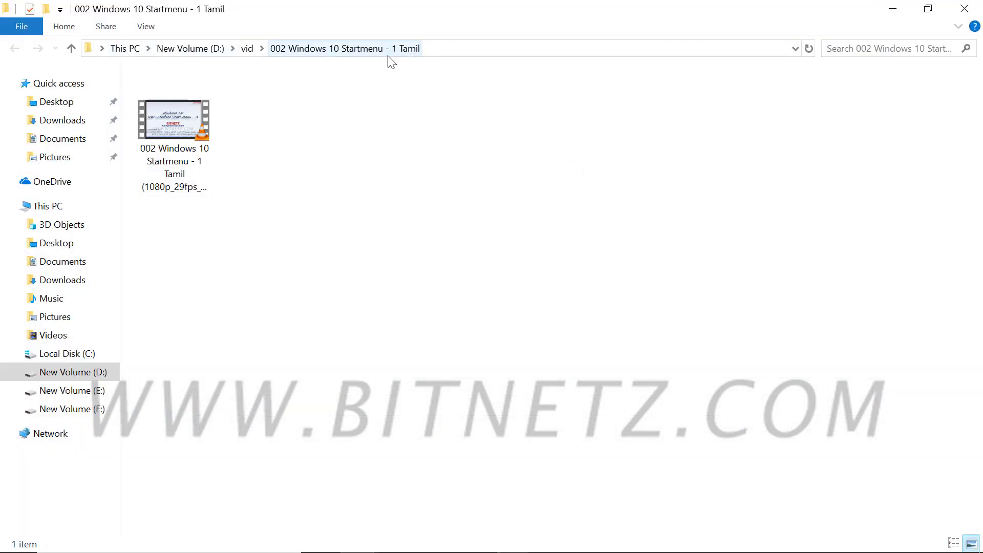
pyautogui.click(246, 48)
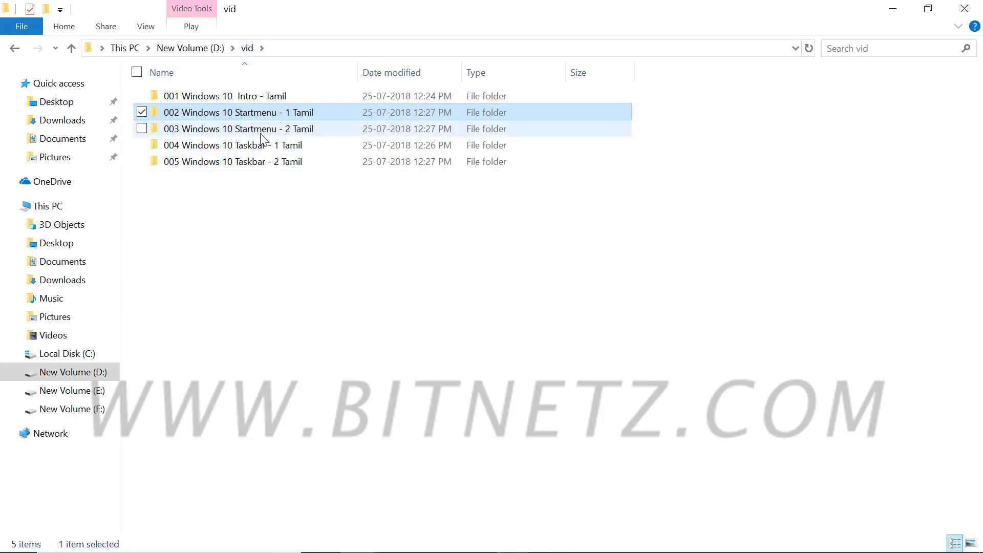
pyautogui.doubleClick(314, 96)
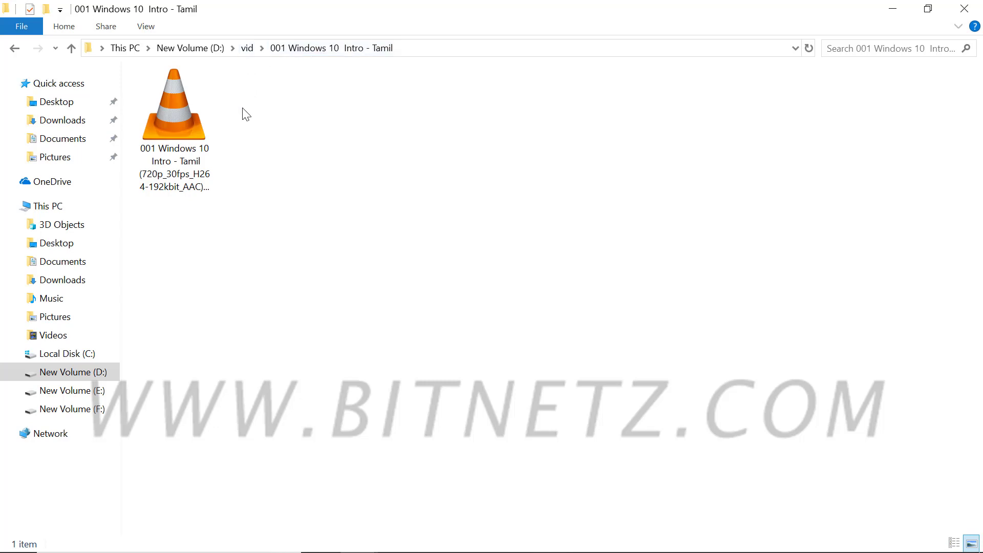
pyautogui.click(890, 9)
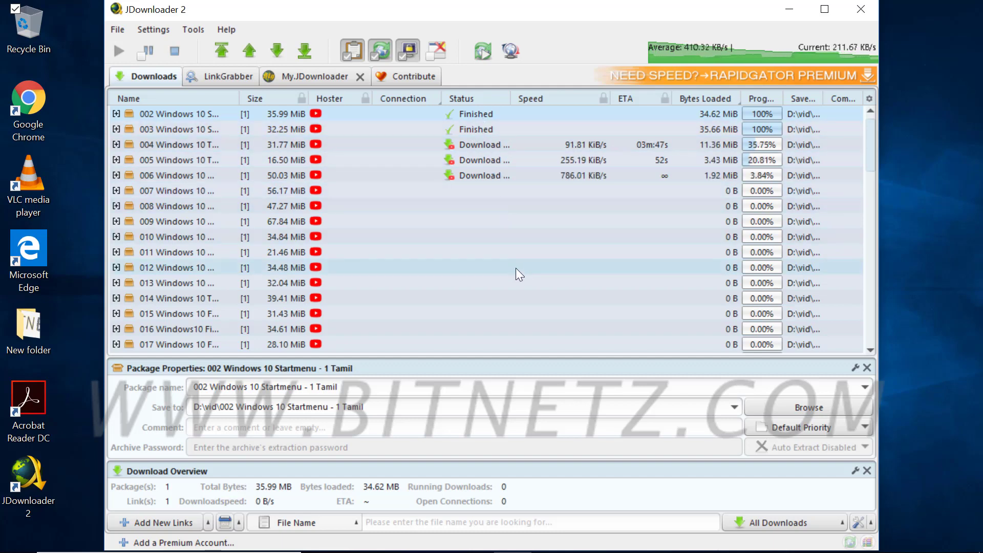
# Stop all running downloads despite the loss of non-resumable data, and start the downloads again.
pyautogui.click(174, 54)
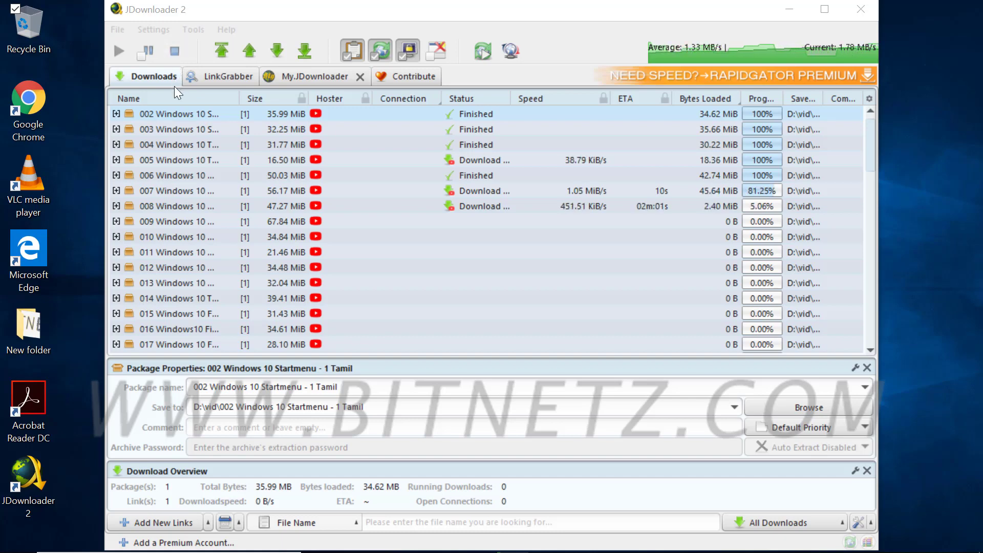
pyautogui.click(177, 53)
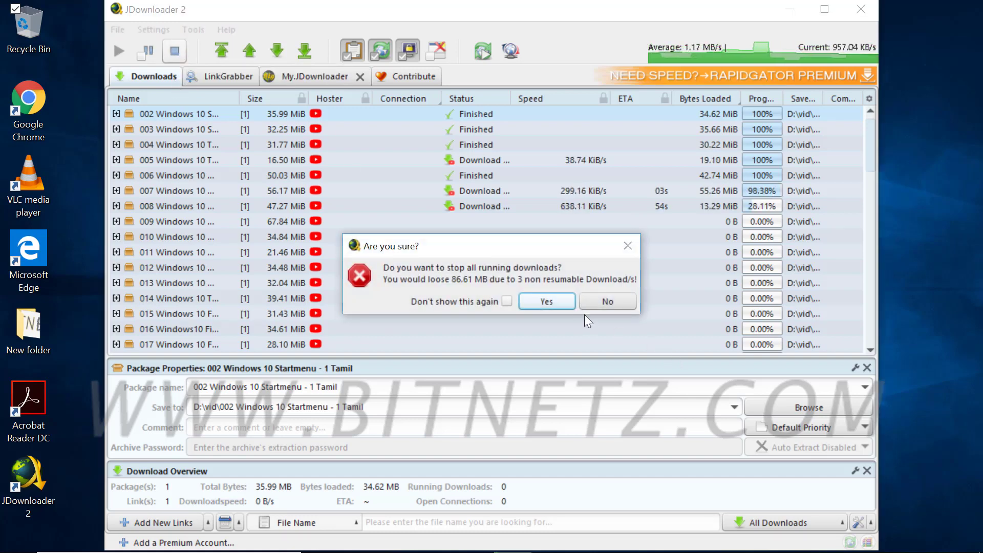
pyautogui.click(533, 303)
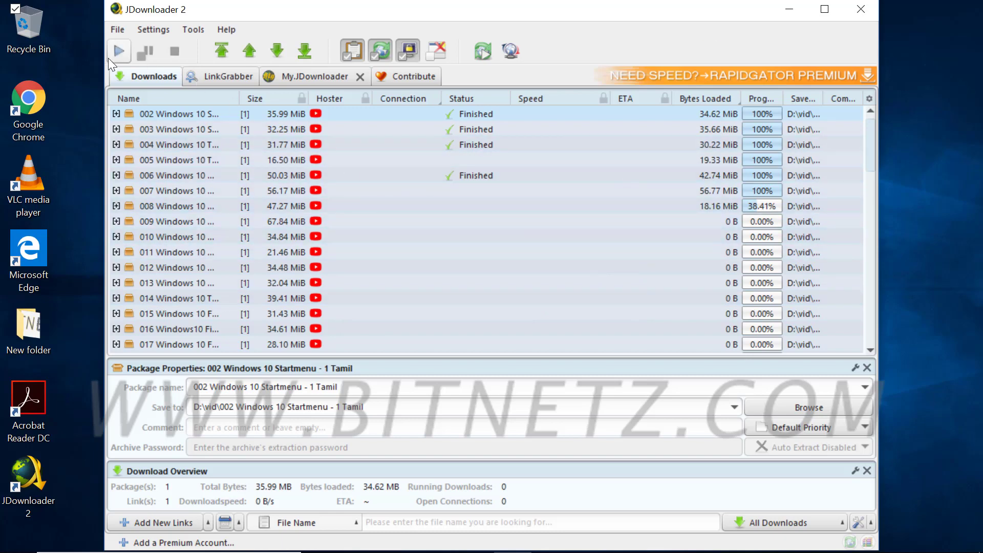
pyautogui.click(116, 51)
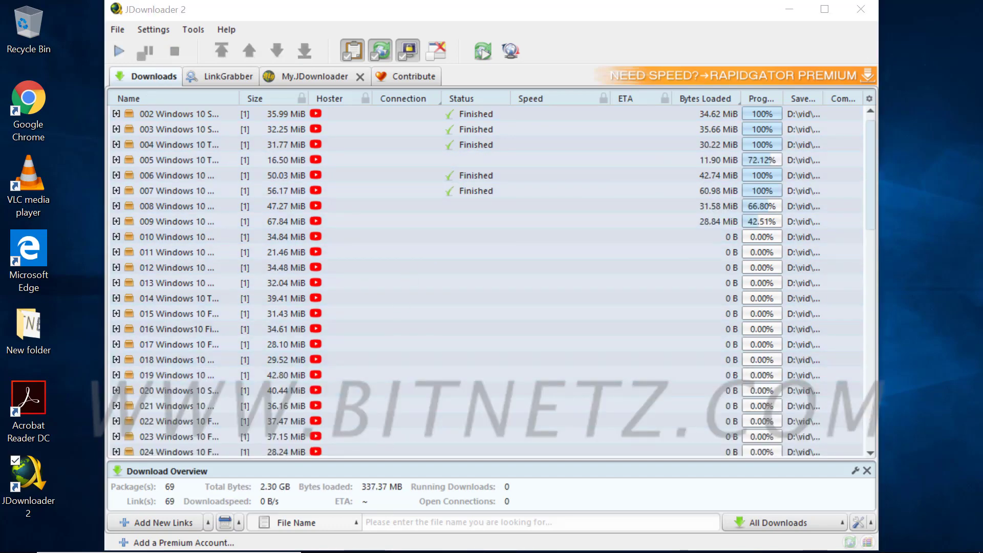
# Switch to Edge, view the full Sthreepadham playlist and select its address, and return to the malayalam serial playlist results.
pyautogui.click(475, 547)
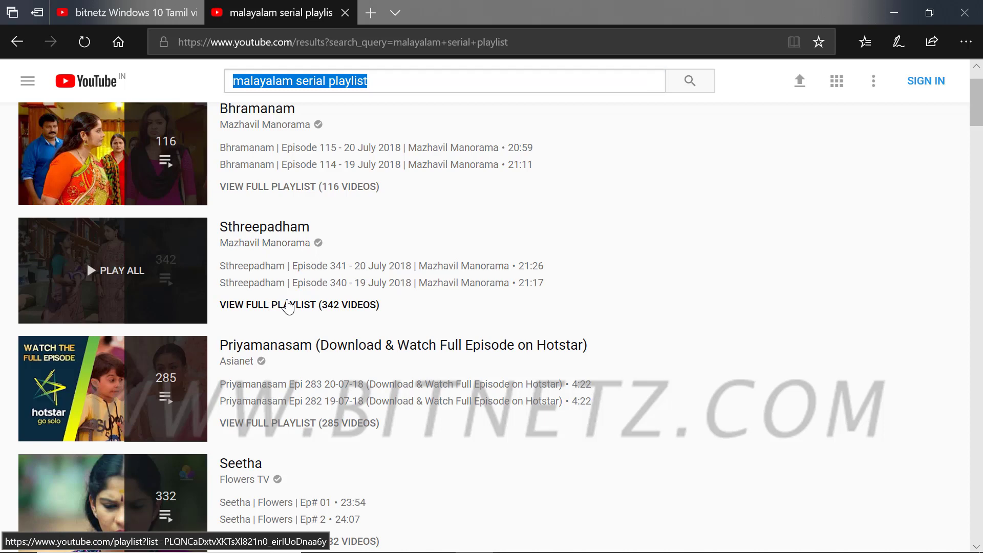
pyautogui.click(288, 305)
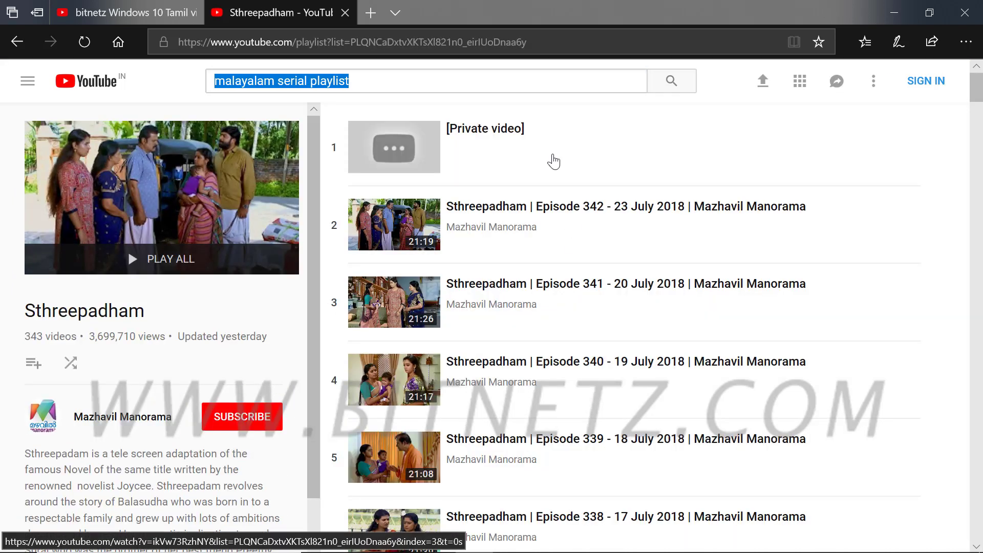
pyautogui.click(410, 42)
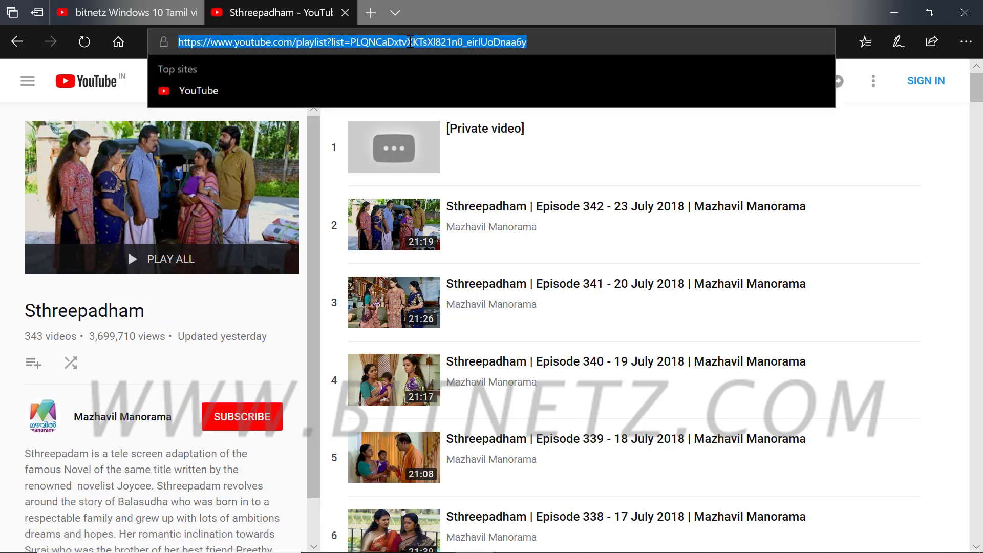
pyautogui.click(15, 44)
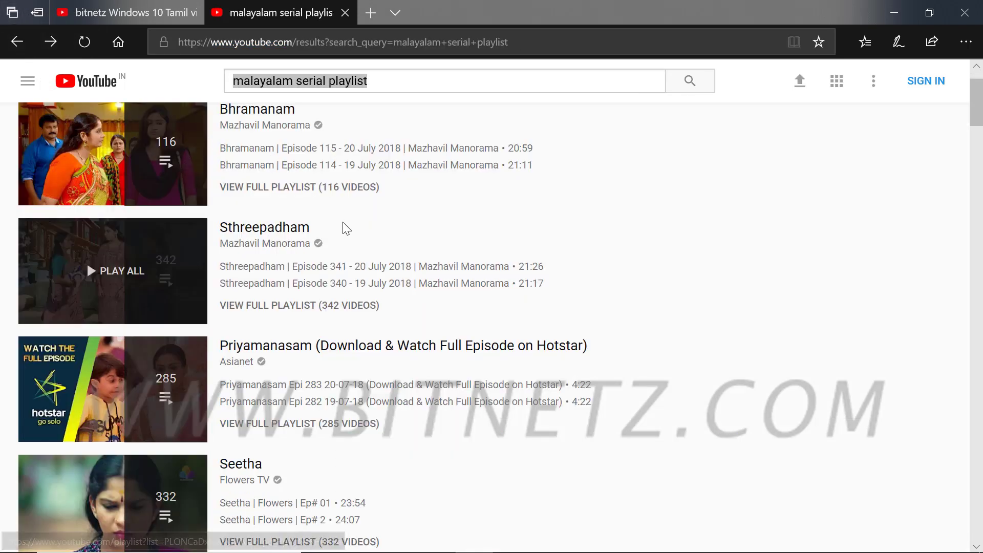
# Look at the link options for the full Priyamanasam playlist, including Copy link, and dismiss them.
pyautogui.scroll(-2, 317, 279)
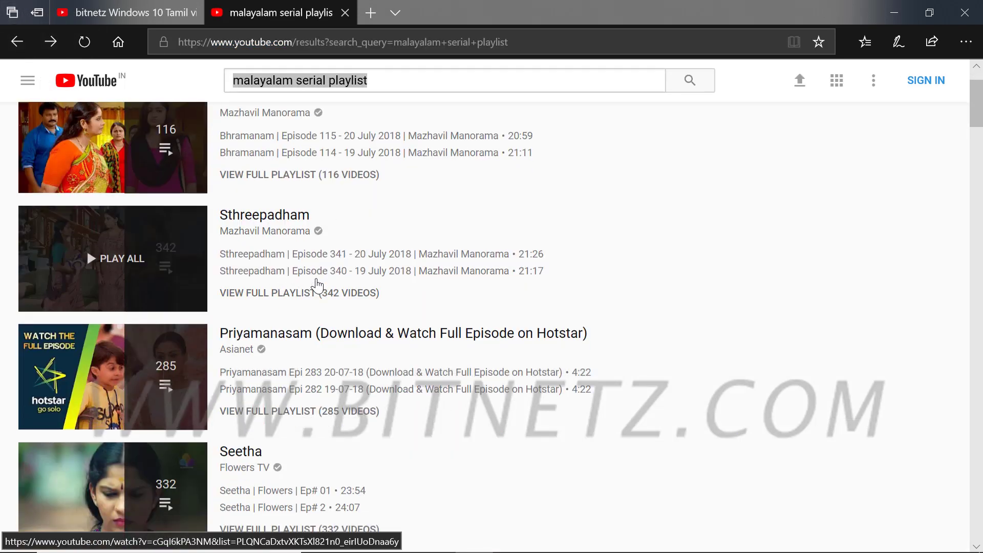
pyautogui.rightClick(324, 350)
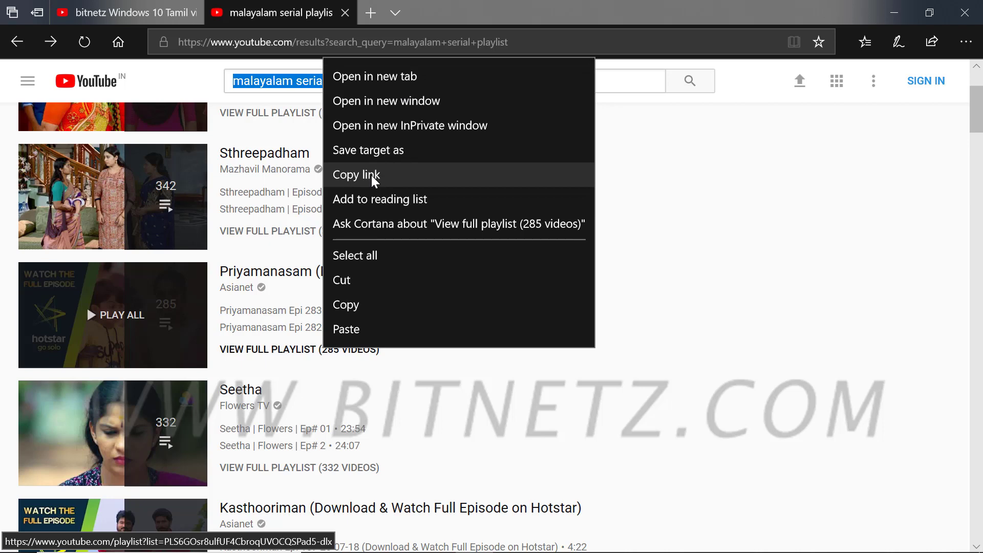
pyautogui.click(722, 403)
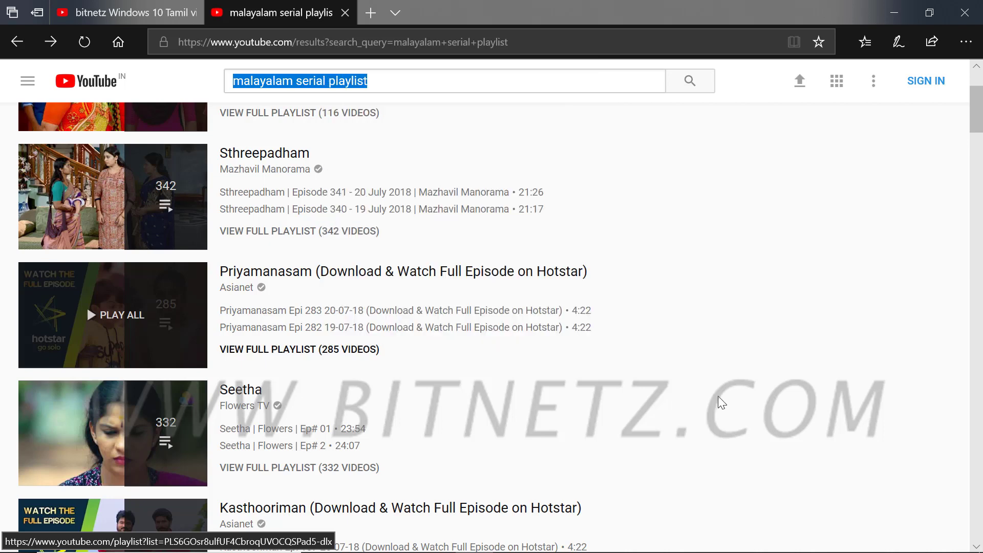
# Search Google in a new tab for jdownloader 2 supported sites, and look through the results.
pyautogui.hotkey('ctrl', 't')
pyautogui.write('g')
pyautogui.click(244, 66)
pyautogui.write('jdown')
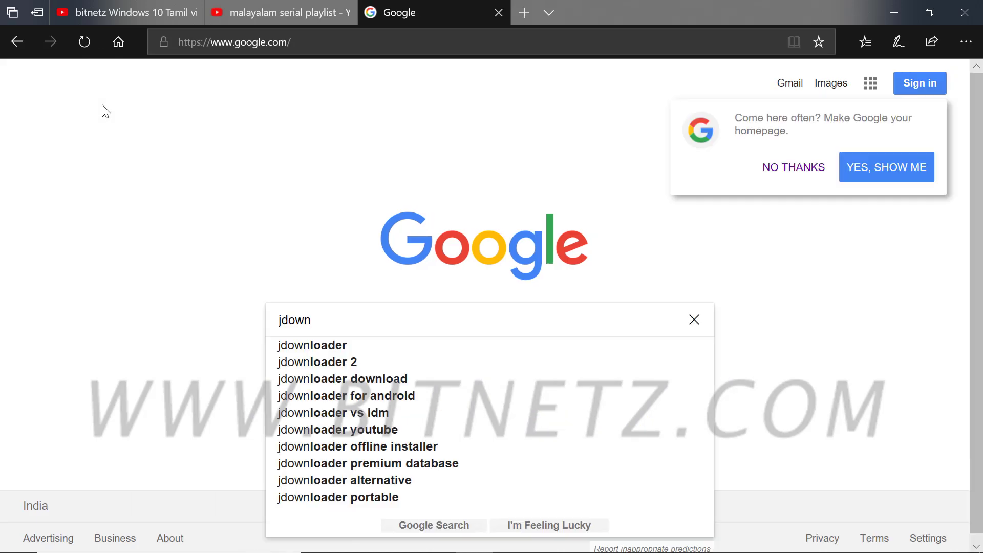
pyautogui.press('Down')
pyautogui.write('2 su')
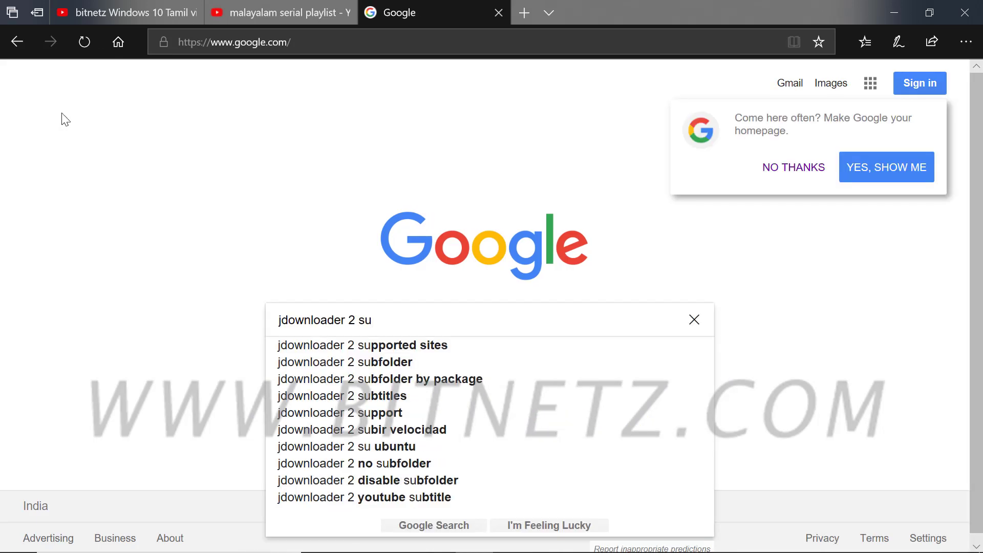
pyautogui.press('Down')
pyautogui.press('Return')
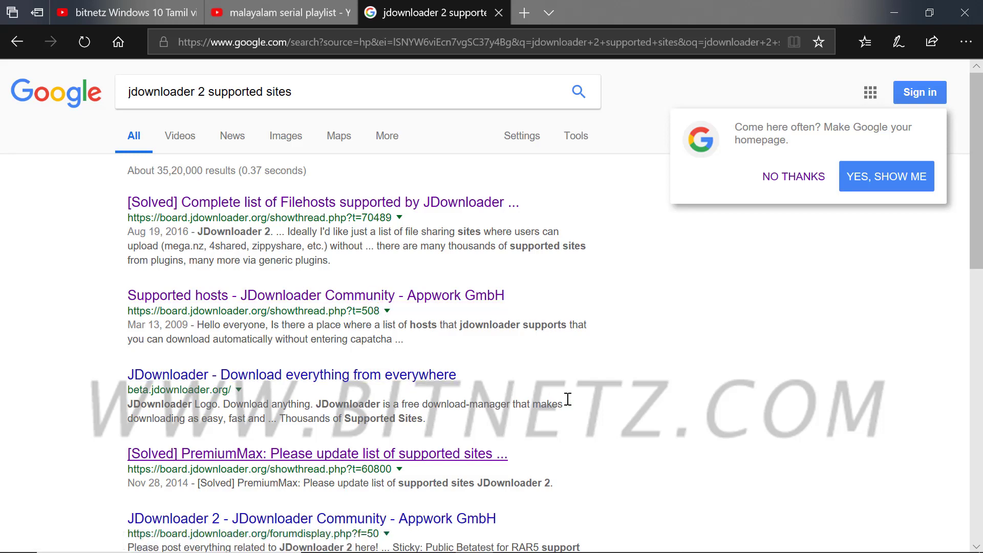
pyautogui.scroll(-4, 604, 418)
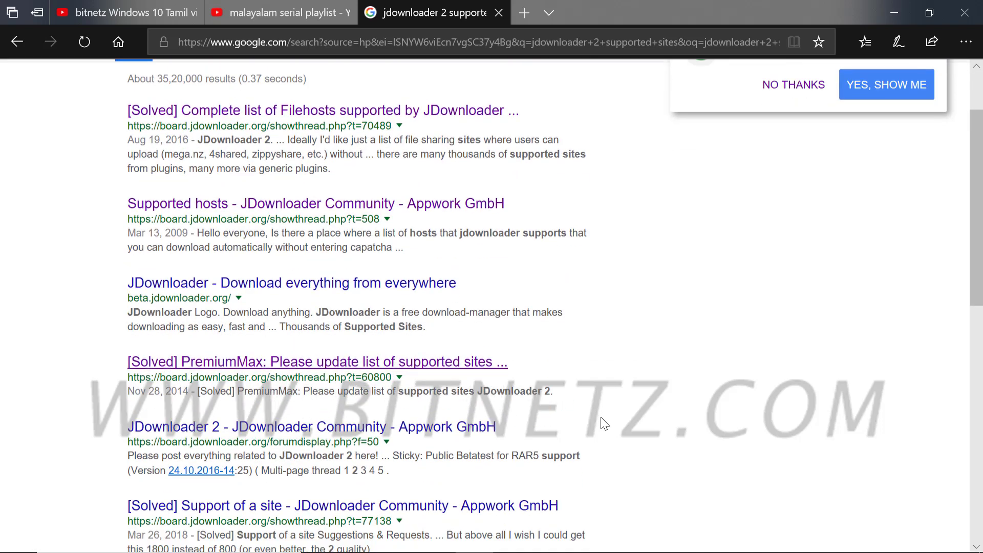
pyautogui.scroll(1, 602, 424)
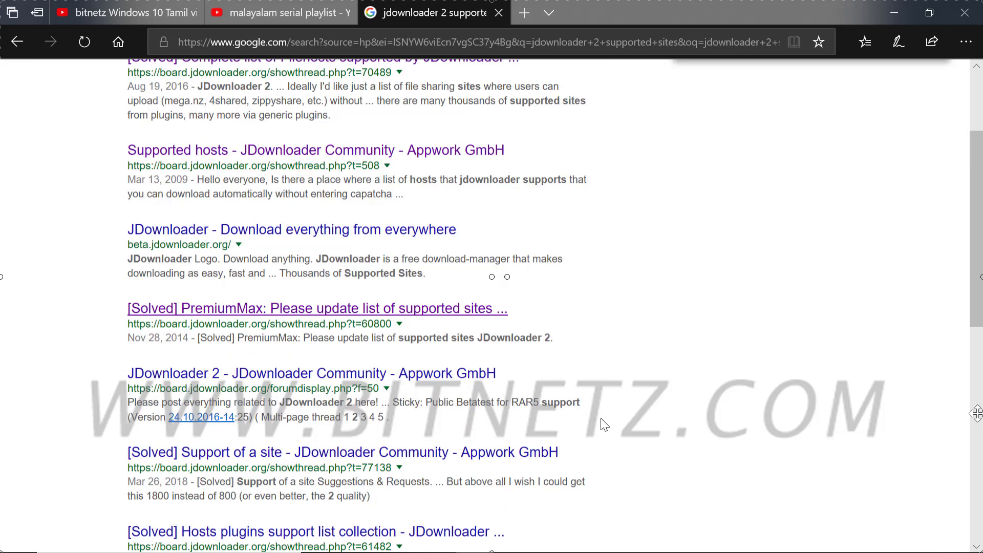